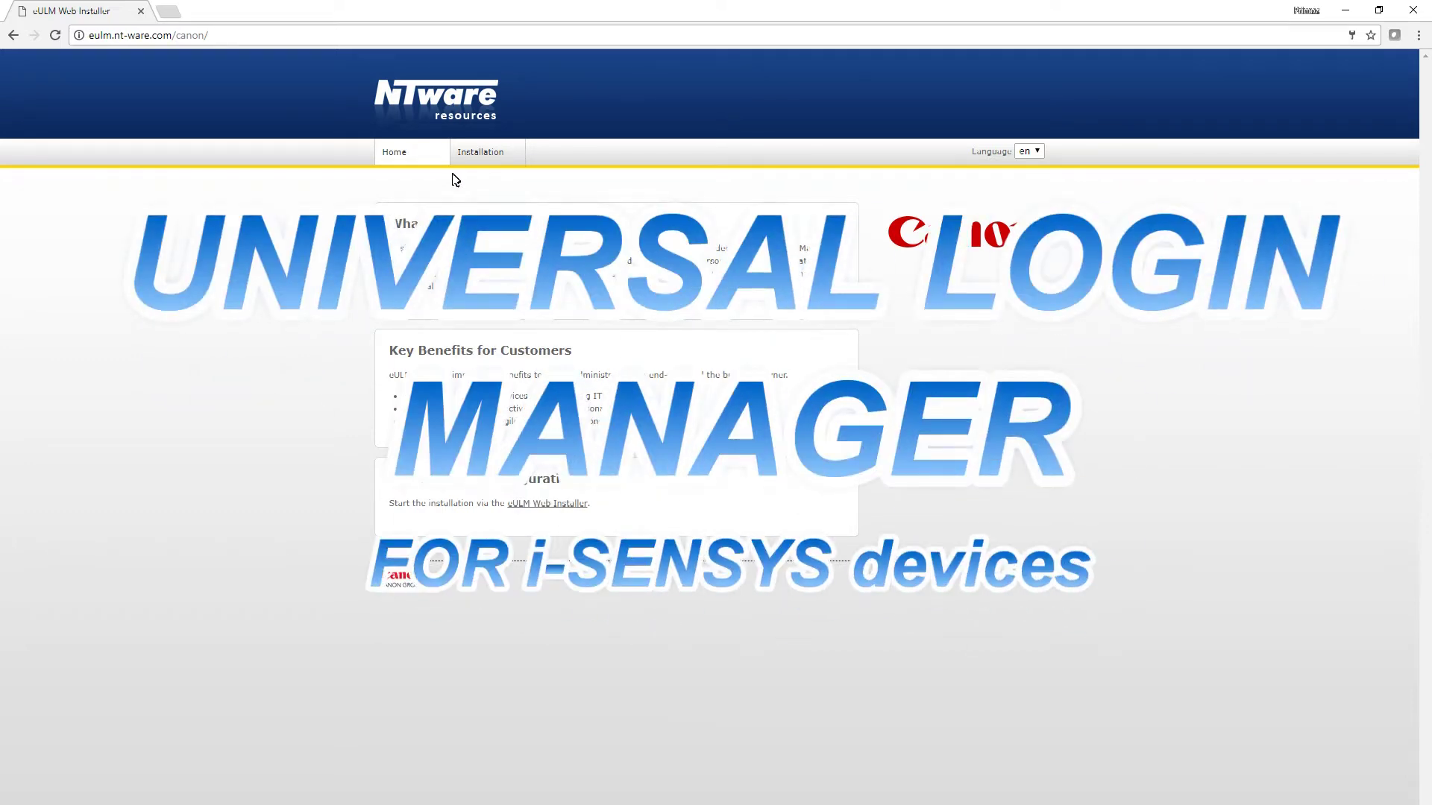
Step: Open the eULM Installation form that asks for the device address and credentials
click(483, 153)
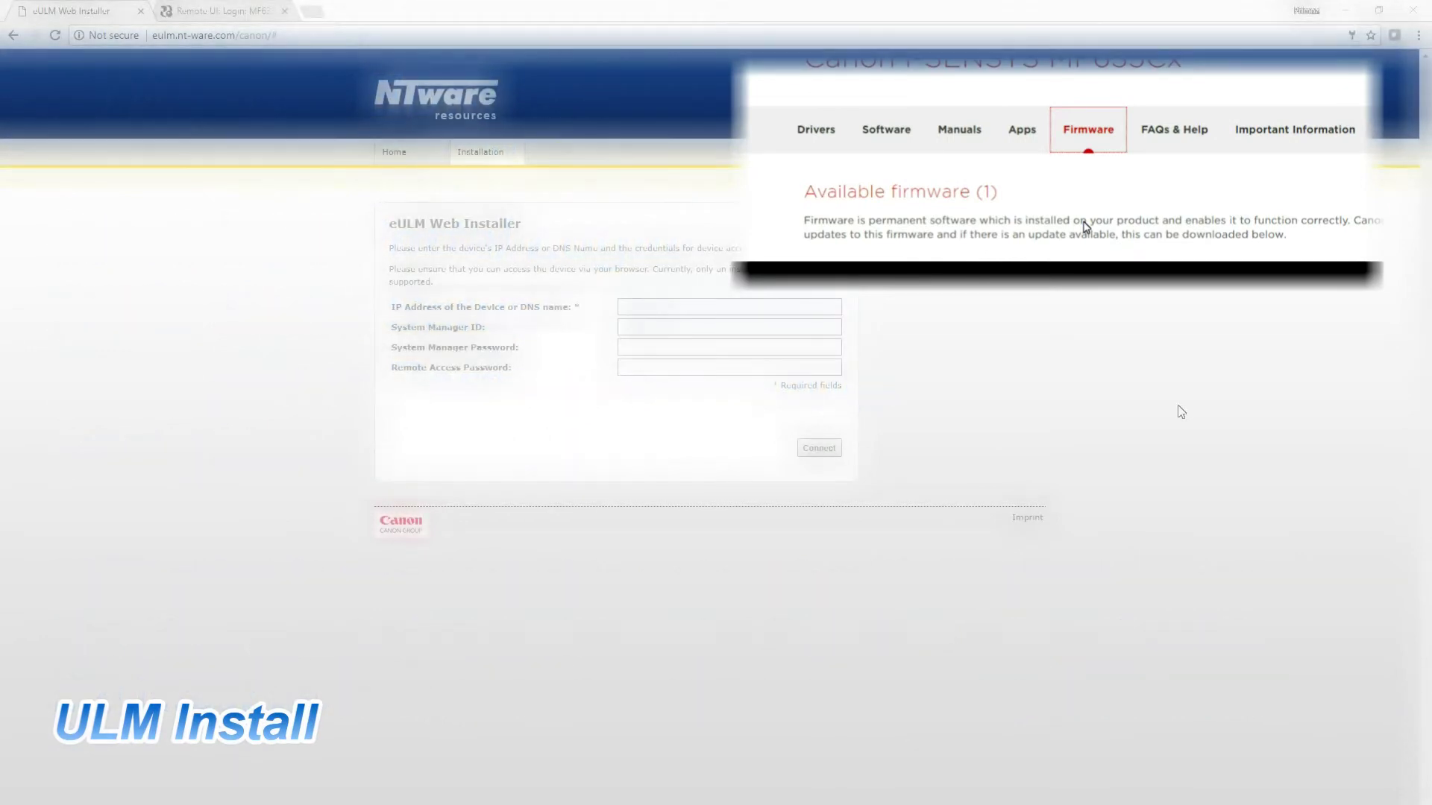
Step: Log in to the MF633C/635C Remote UI in System Manager Mode, then return to the eULM installer
click(223, 12)
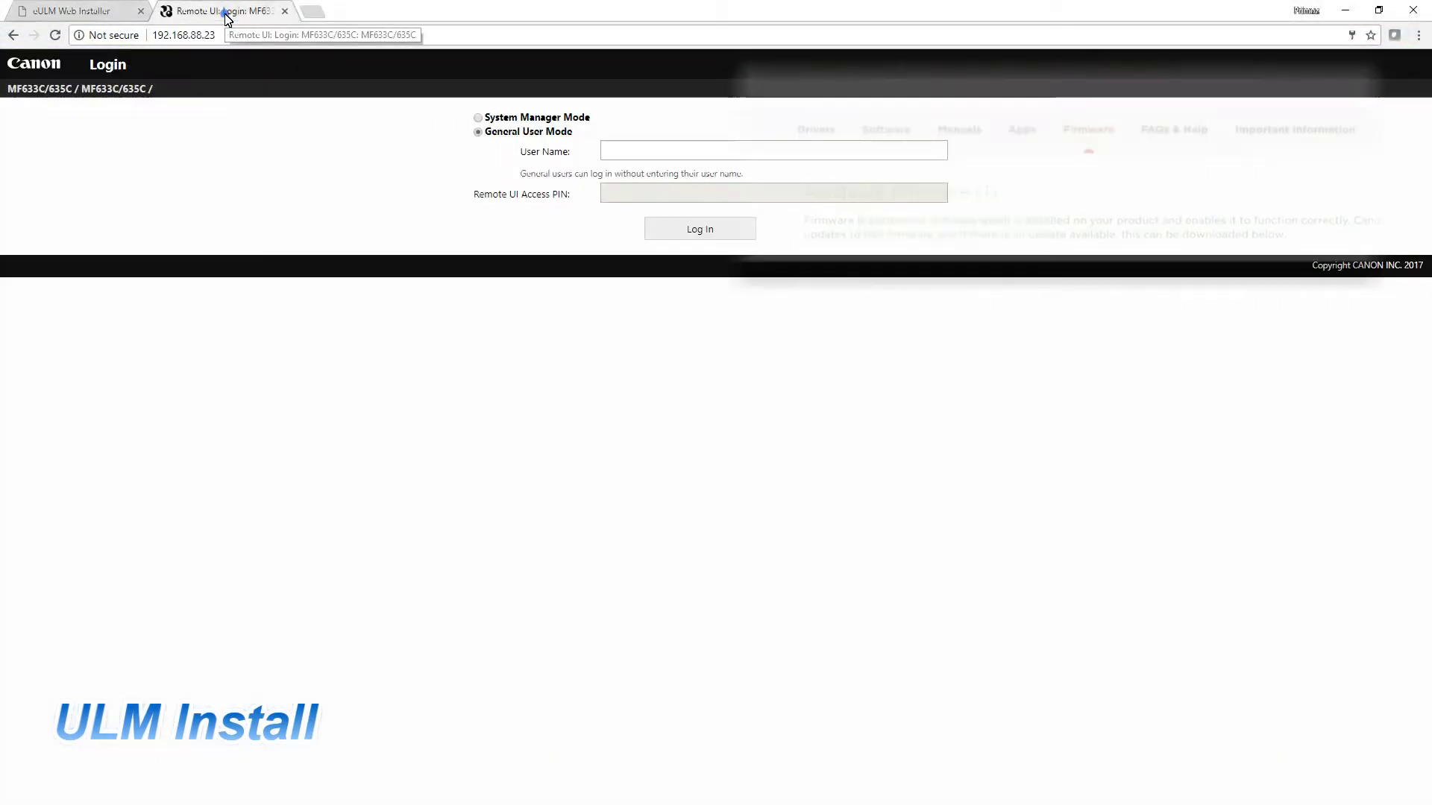
click(478, 118)
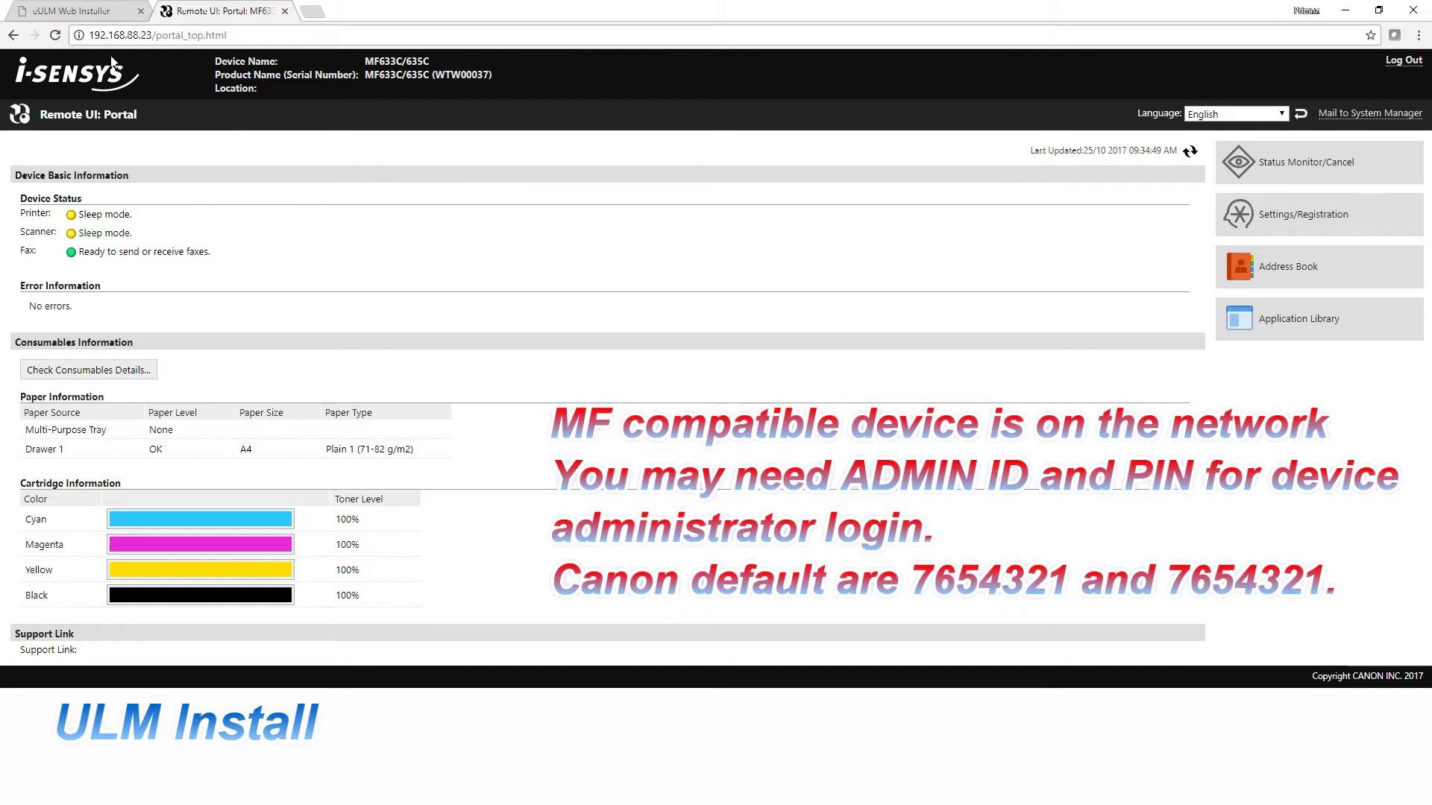
click(88, 11)
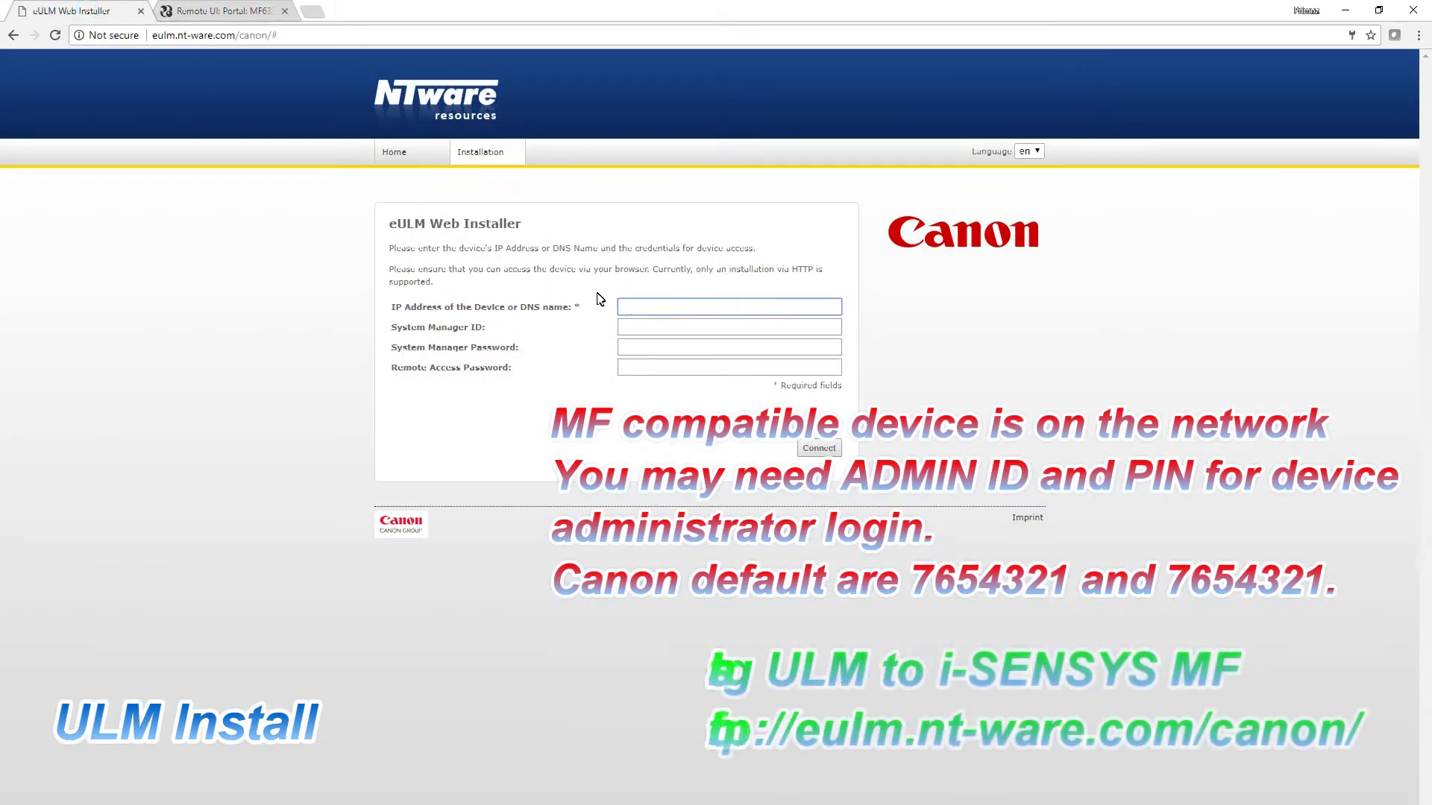
Step: Paste device address 192.168.88.23 into the installer and connect to the device
text(http://192.168.88.23)
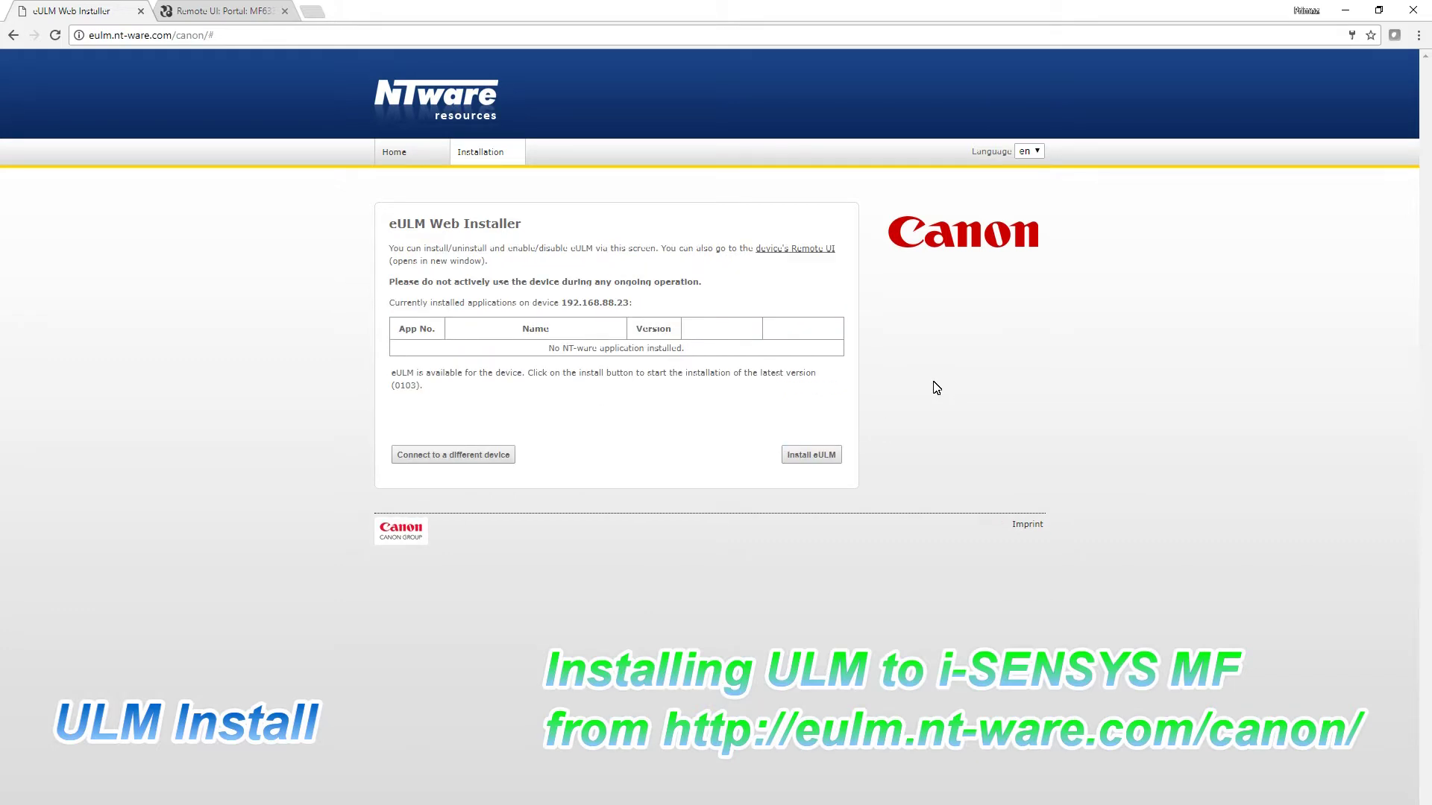
Step: Install eULM version 0103 on the device after accepting the licence agreement
click(812, 457)
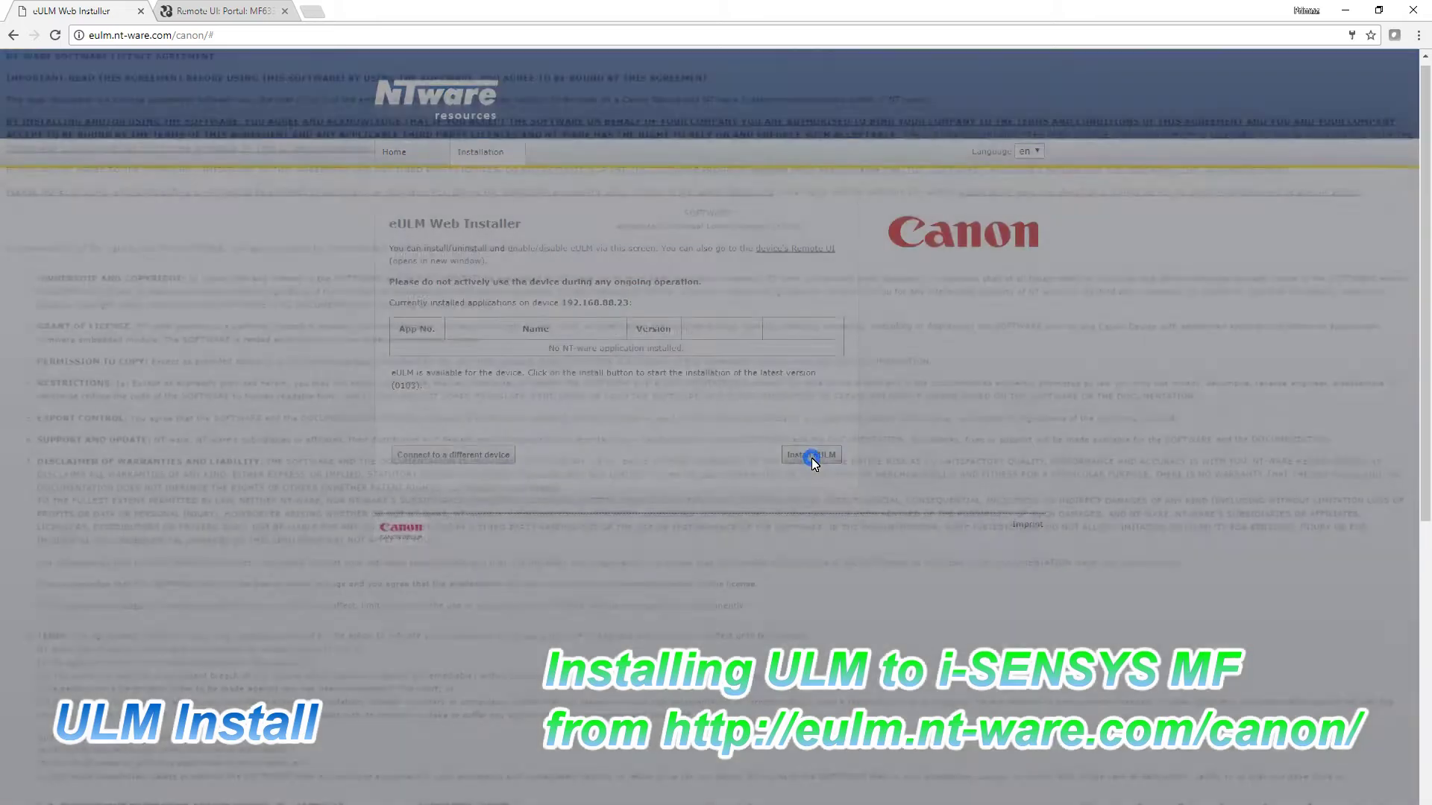
scroll(918, 437, down, 7)
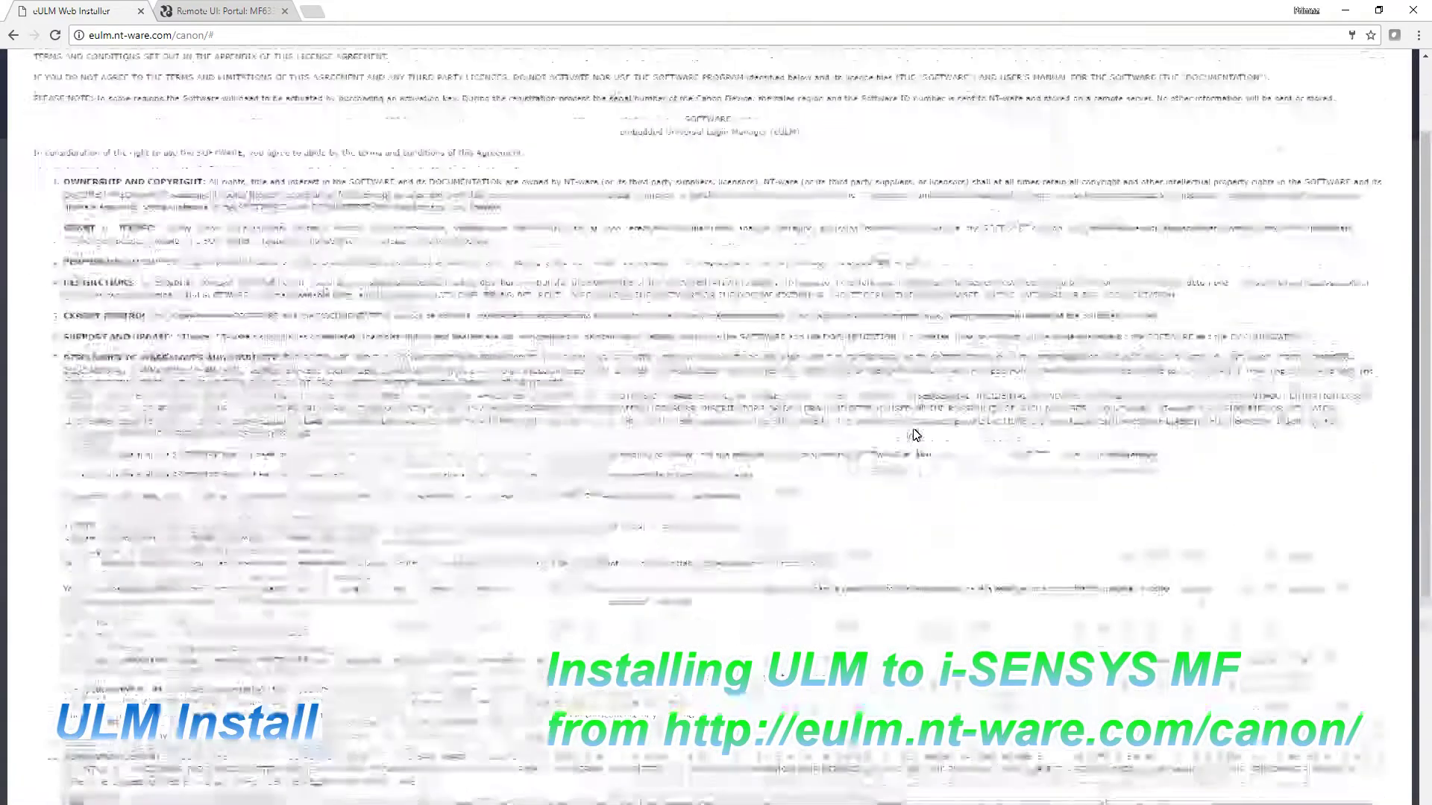
click(1338, 799)
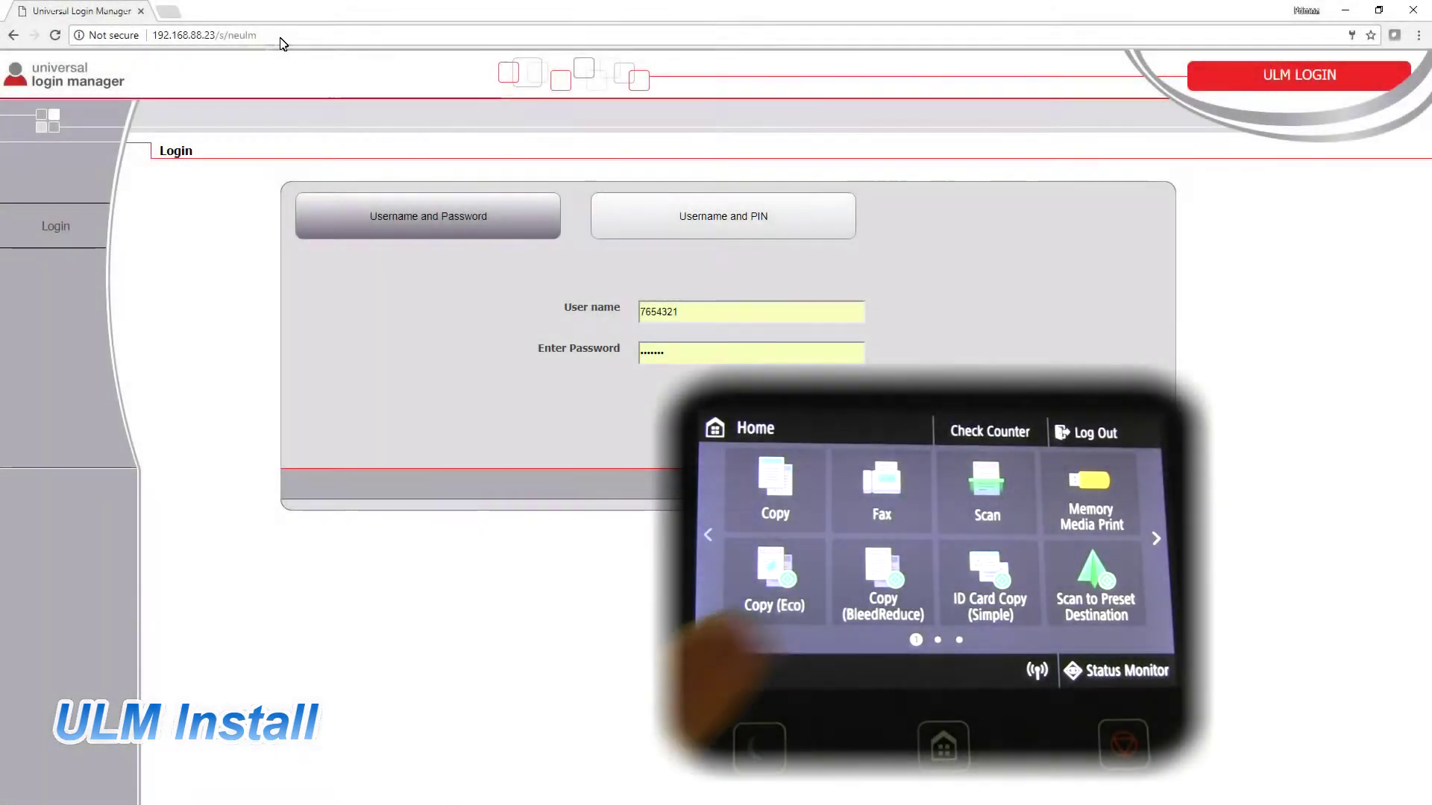
Step: Log in to Universal Login Manager as Administrator and open the Setup page
drag(216, 35, 152, 37)
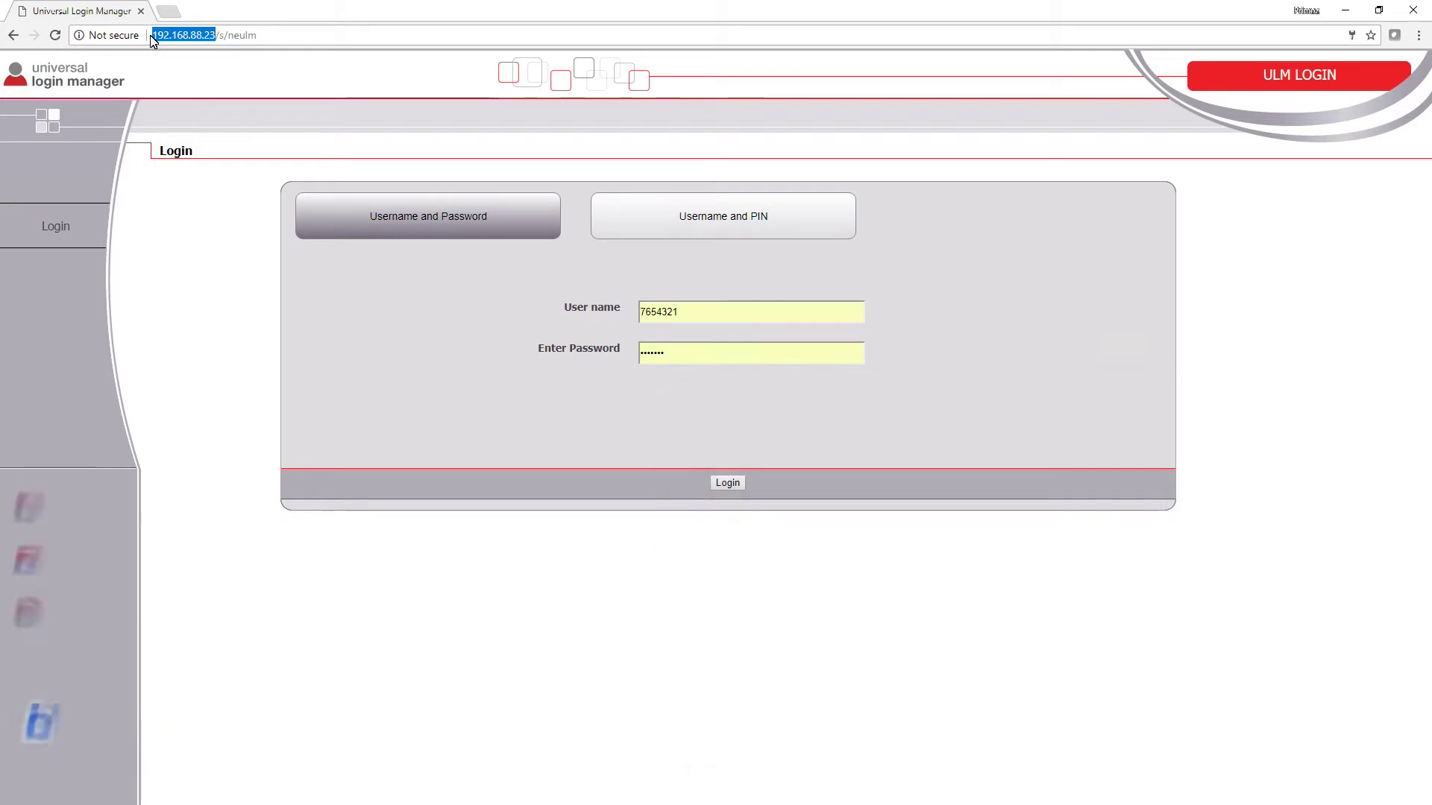
double_click(696, 313)
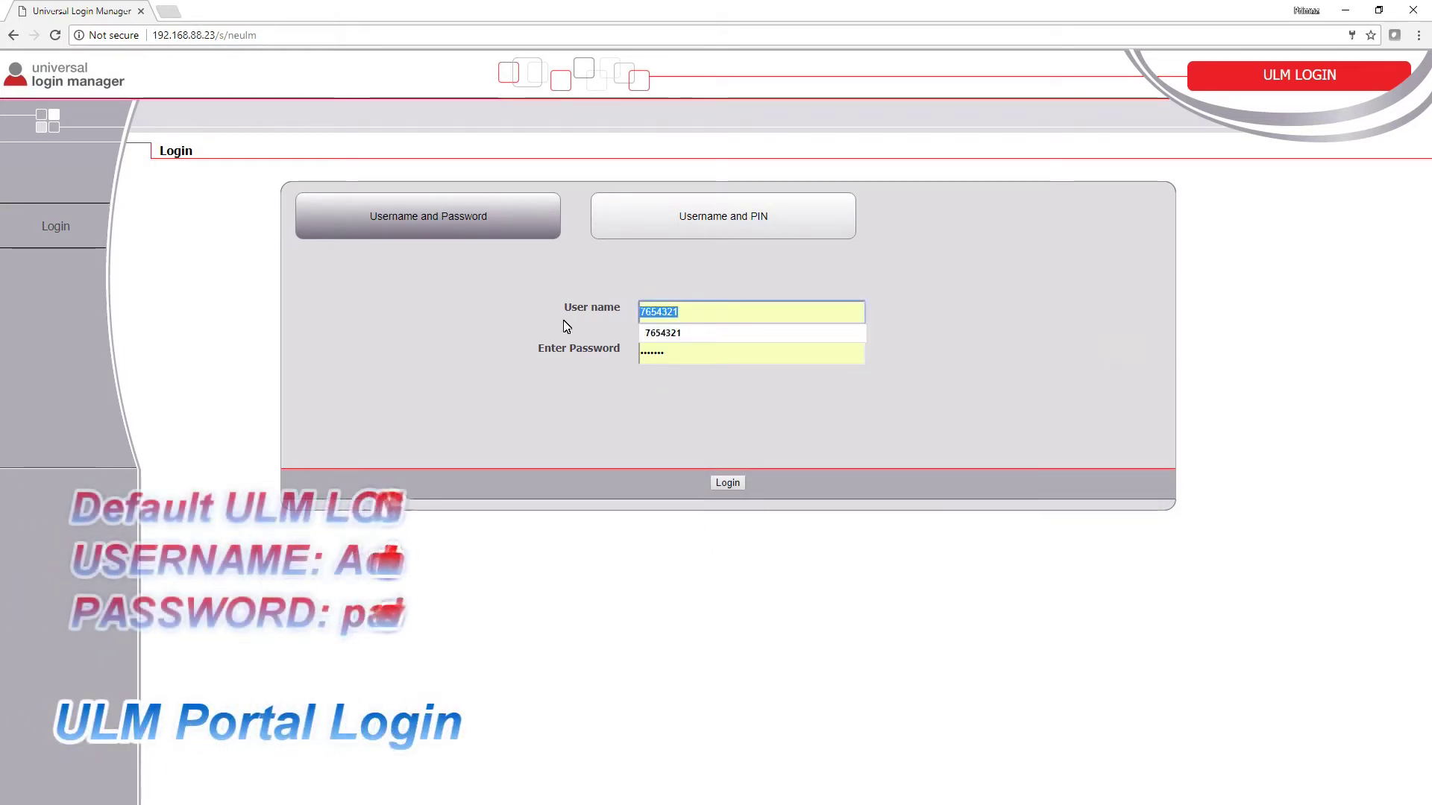
text(Administrator)
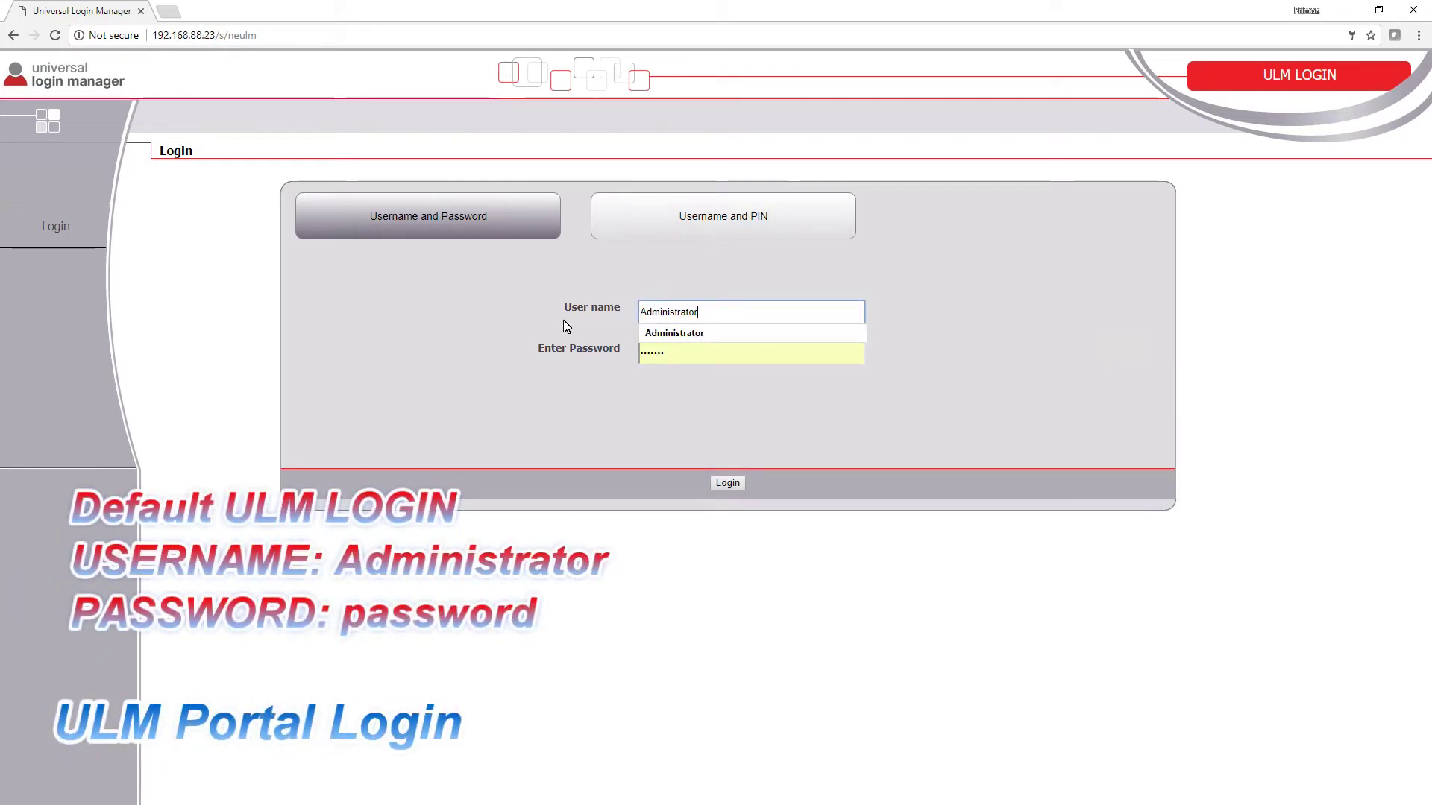
key(Tab)
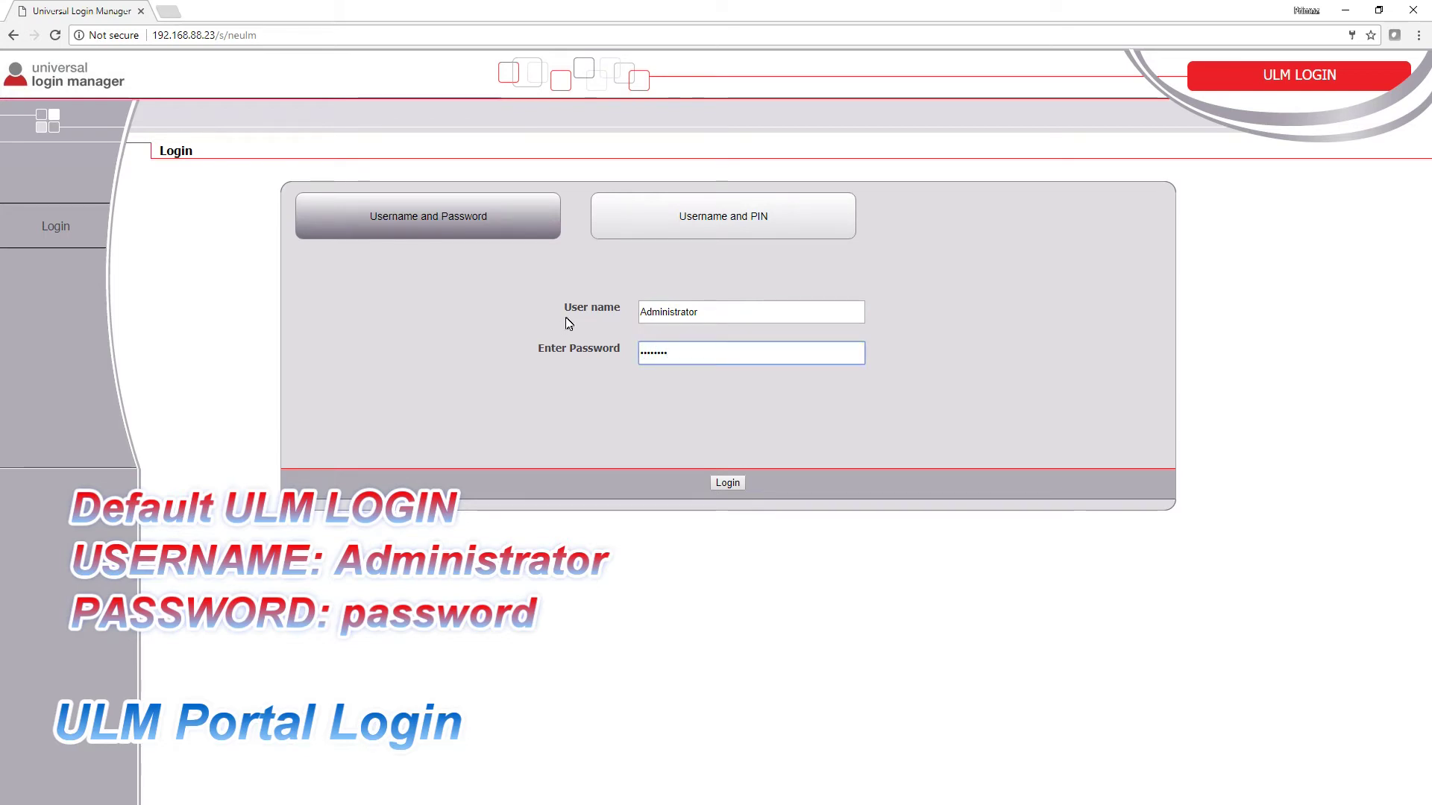
click(723, 485)
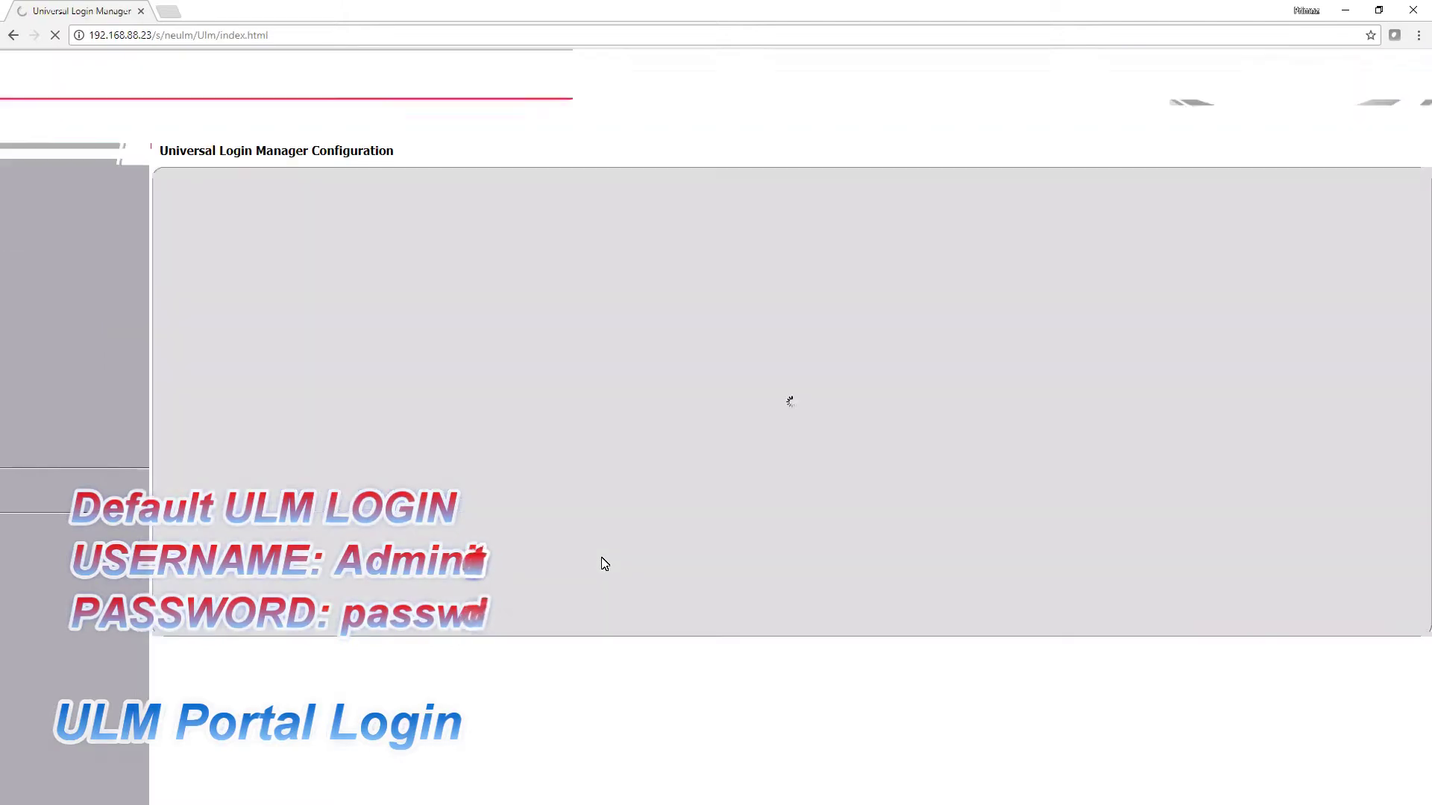
click(86, 328)
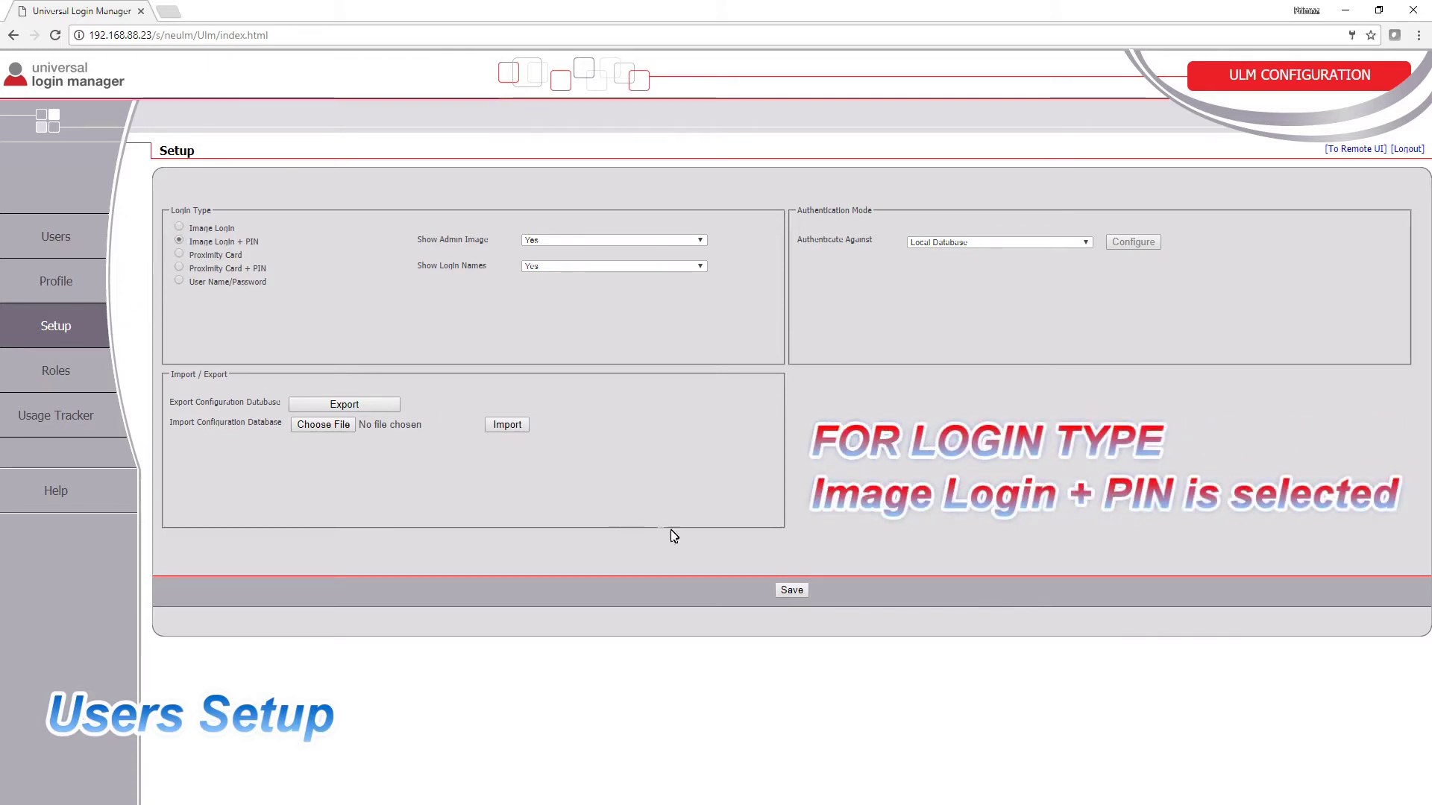
Step: Save Image Login + PIN as the login type and go to the Users list
click(791, 591)
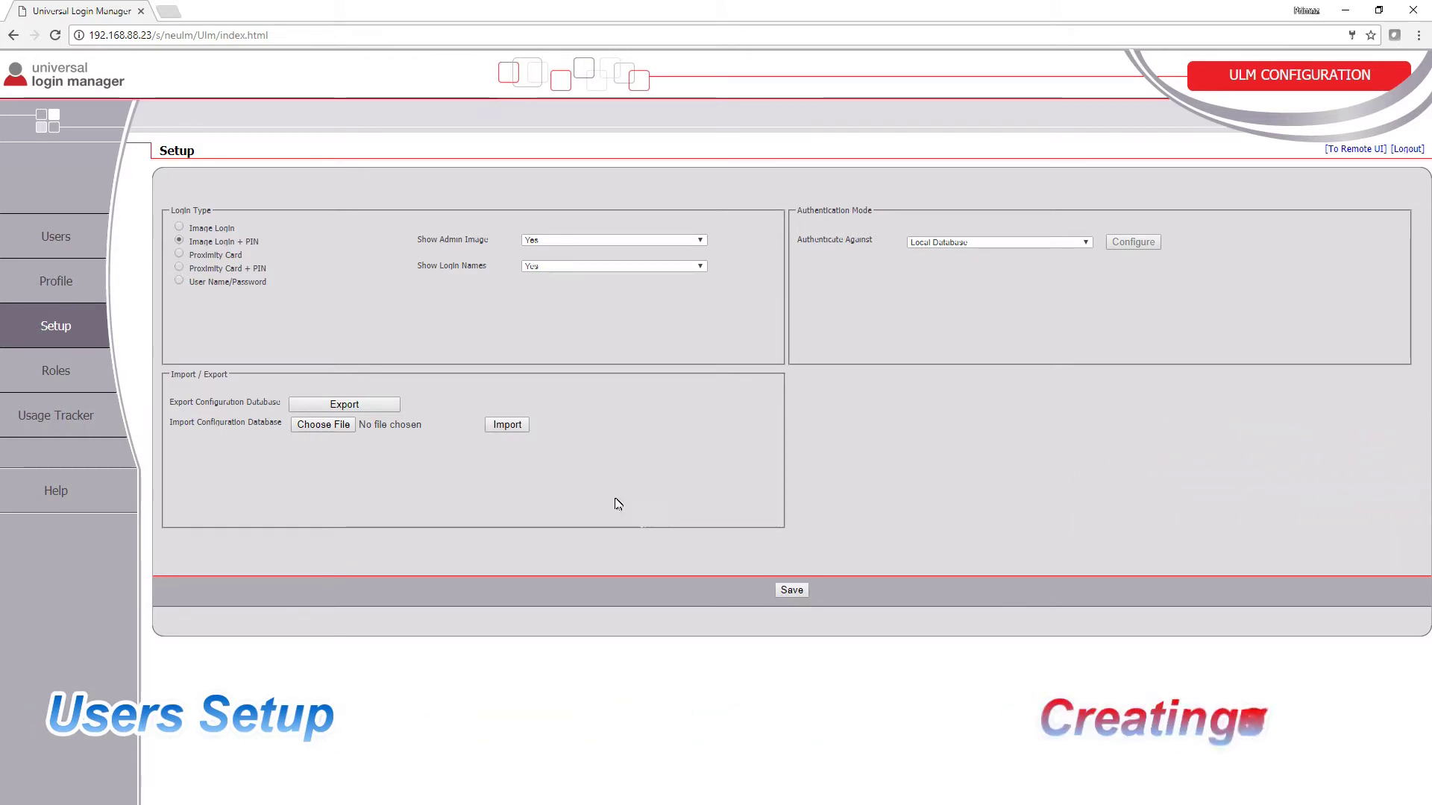
click(79, 236)
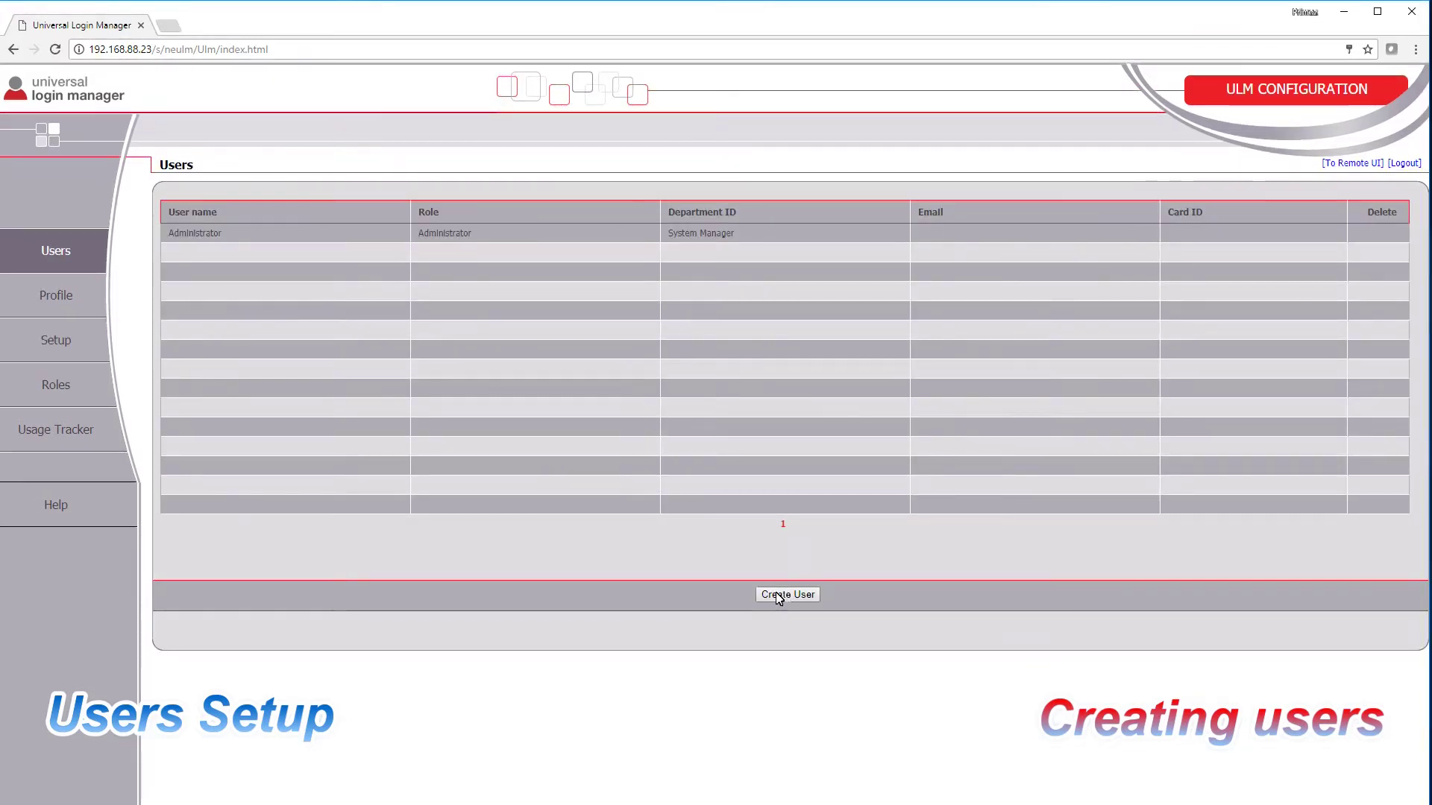
Step: Create a GeneralUser account with its e-mail address and the logo file as ID image
click(778, 595)
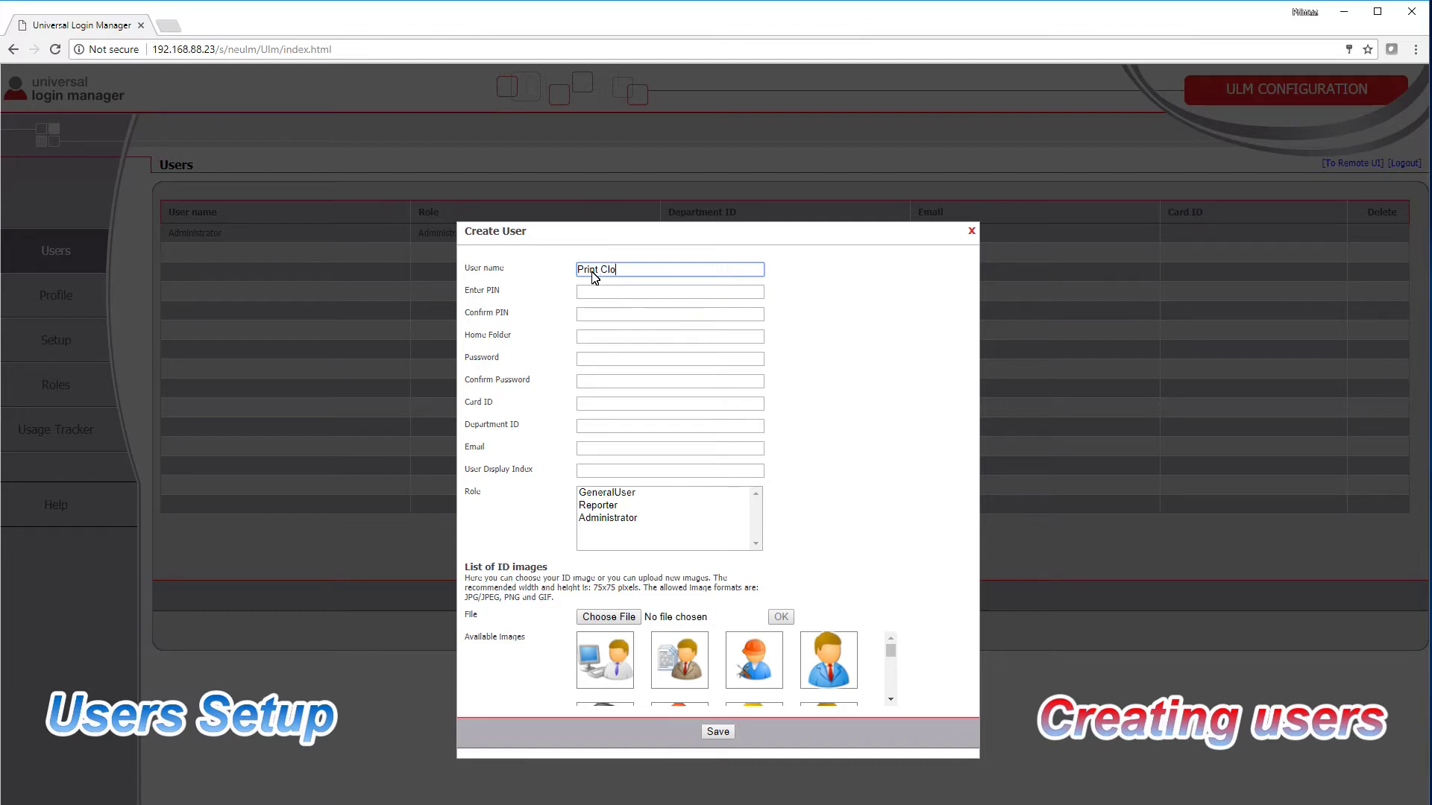
click(596, 292)
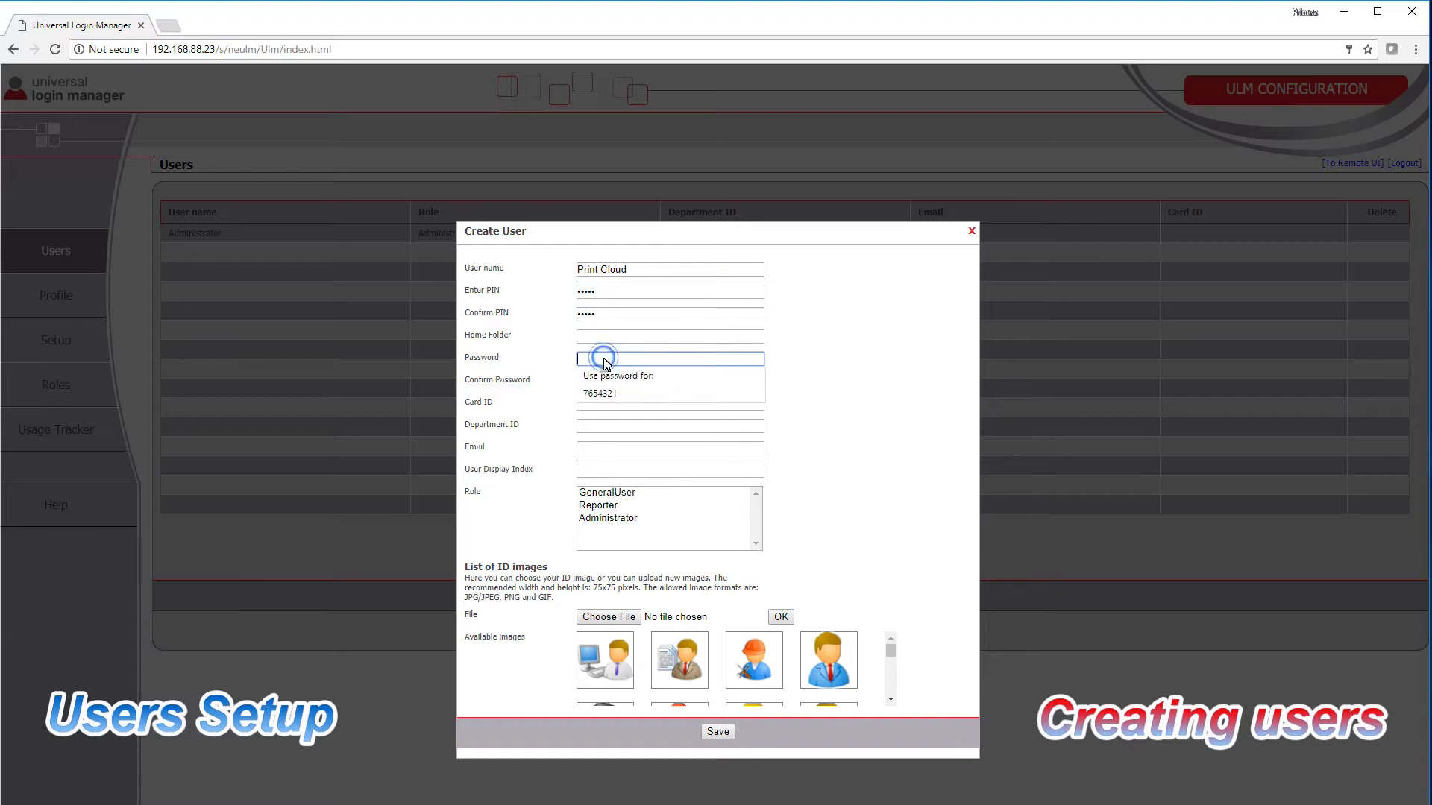
text(ord)
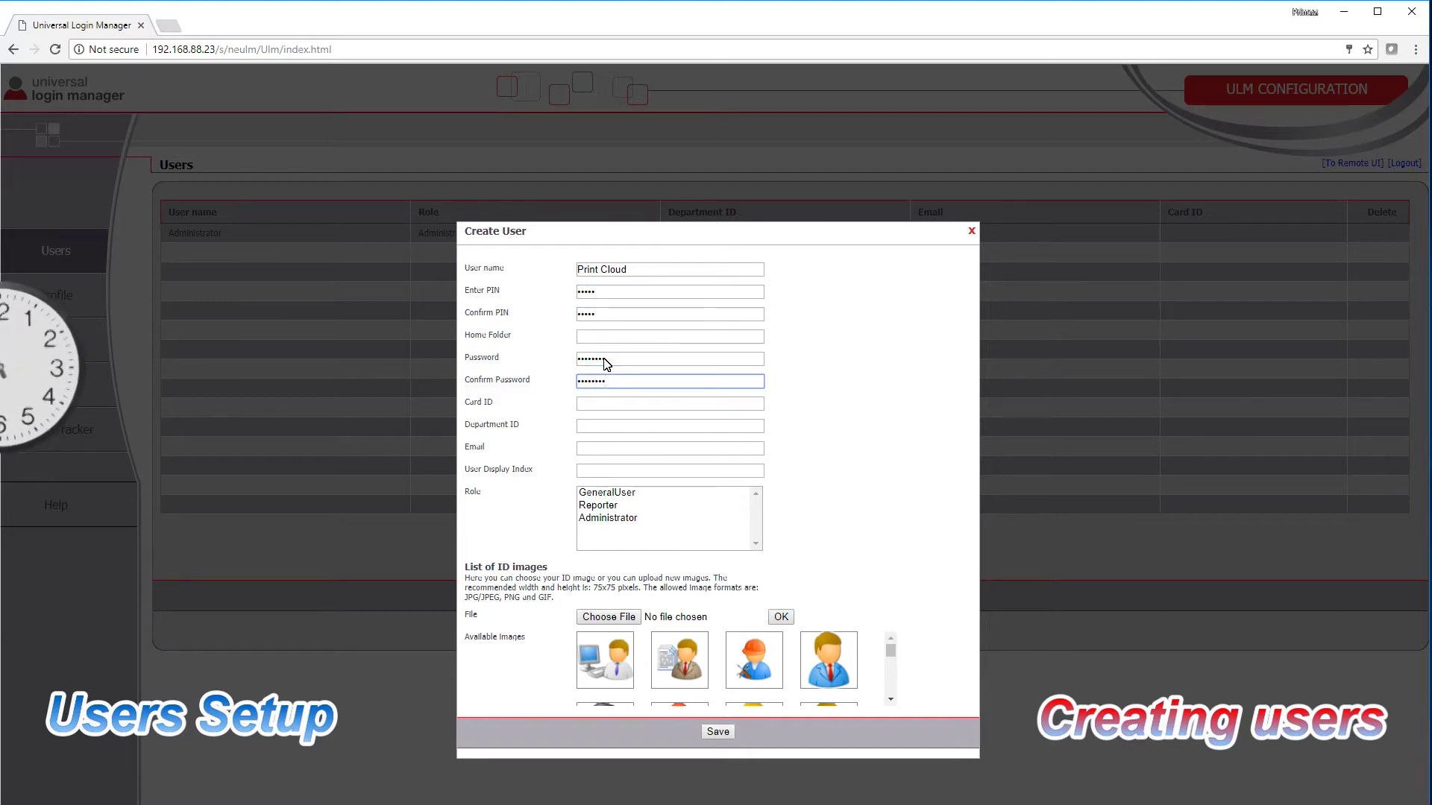
key(Tab)
key(Tab)
key(Tab)
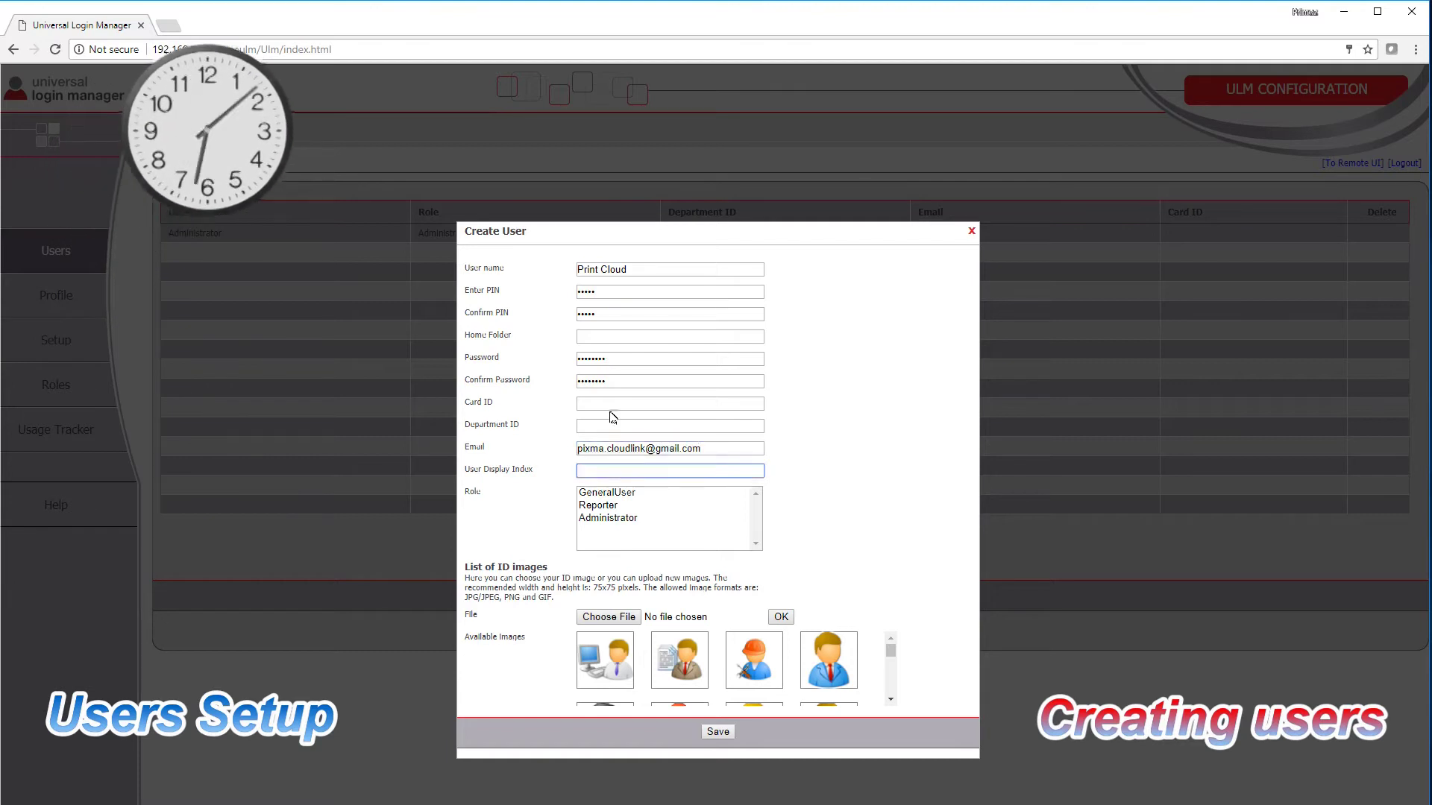
click(631, 492)
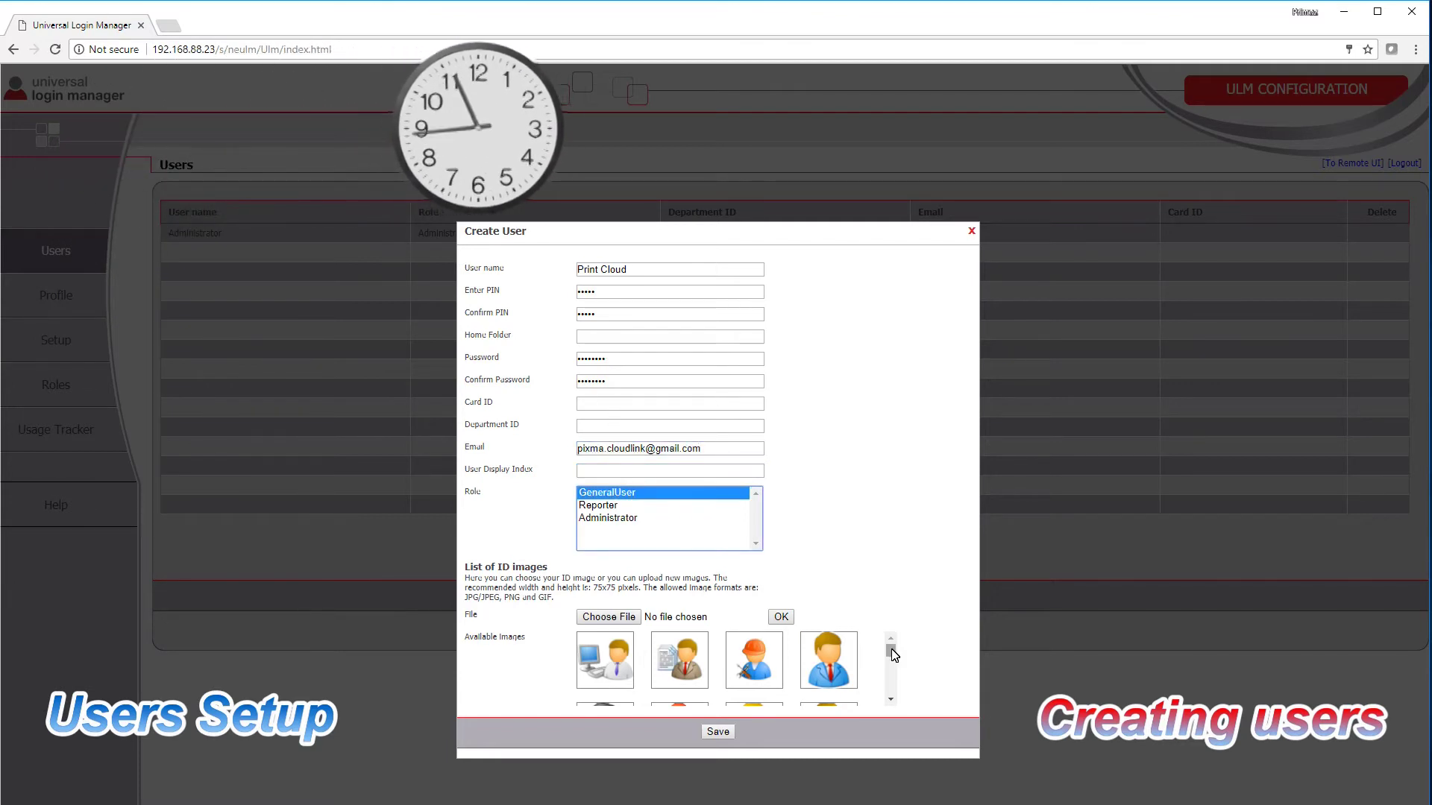
click(608, 617)
double_click(350, 221)
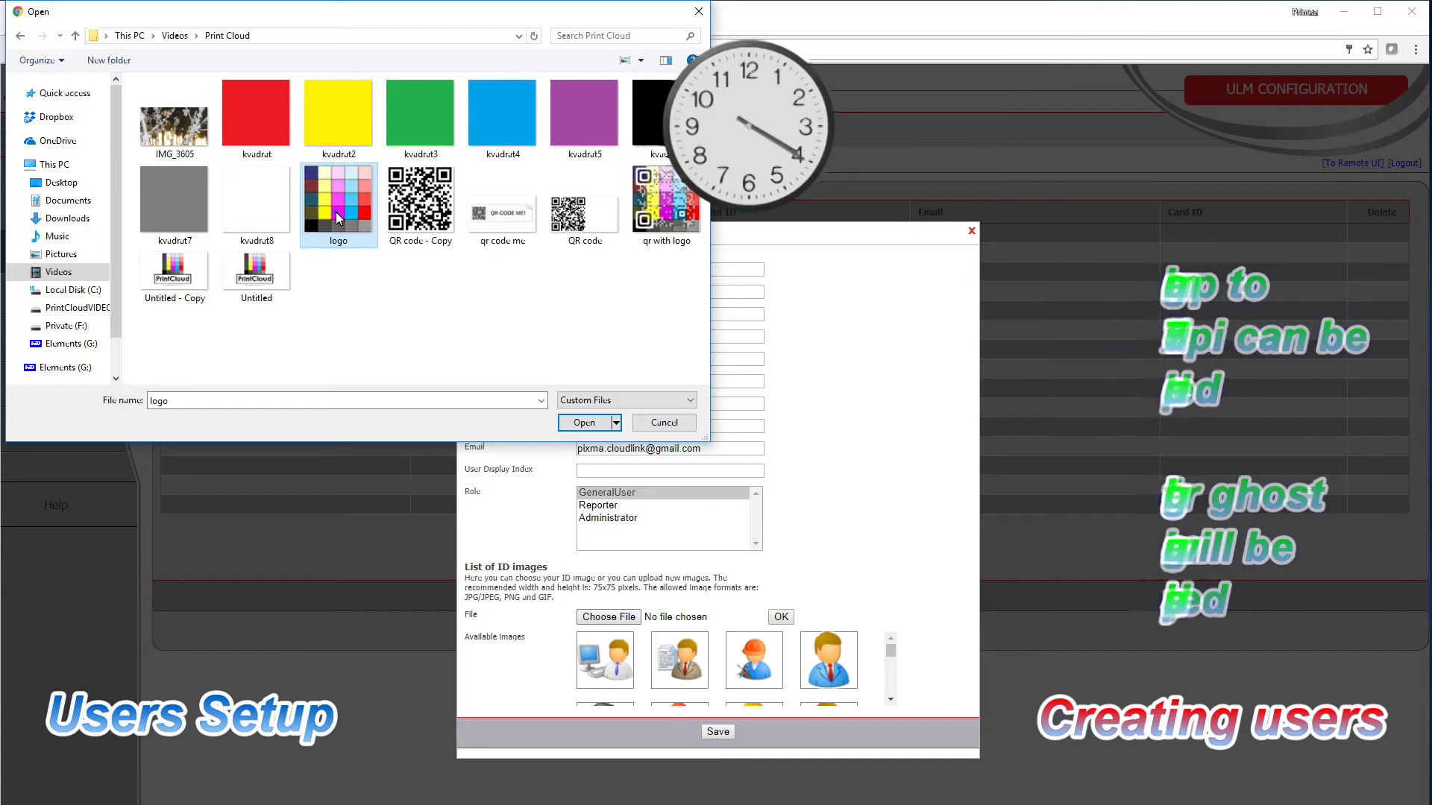
click(718, 734)
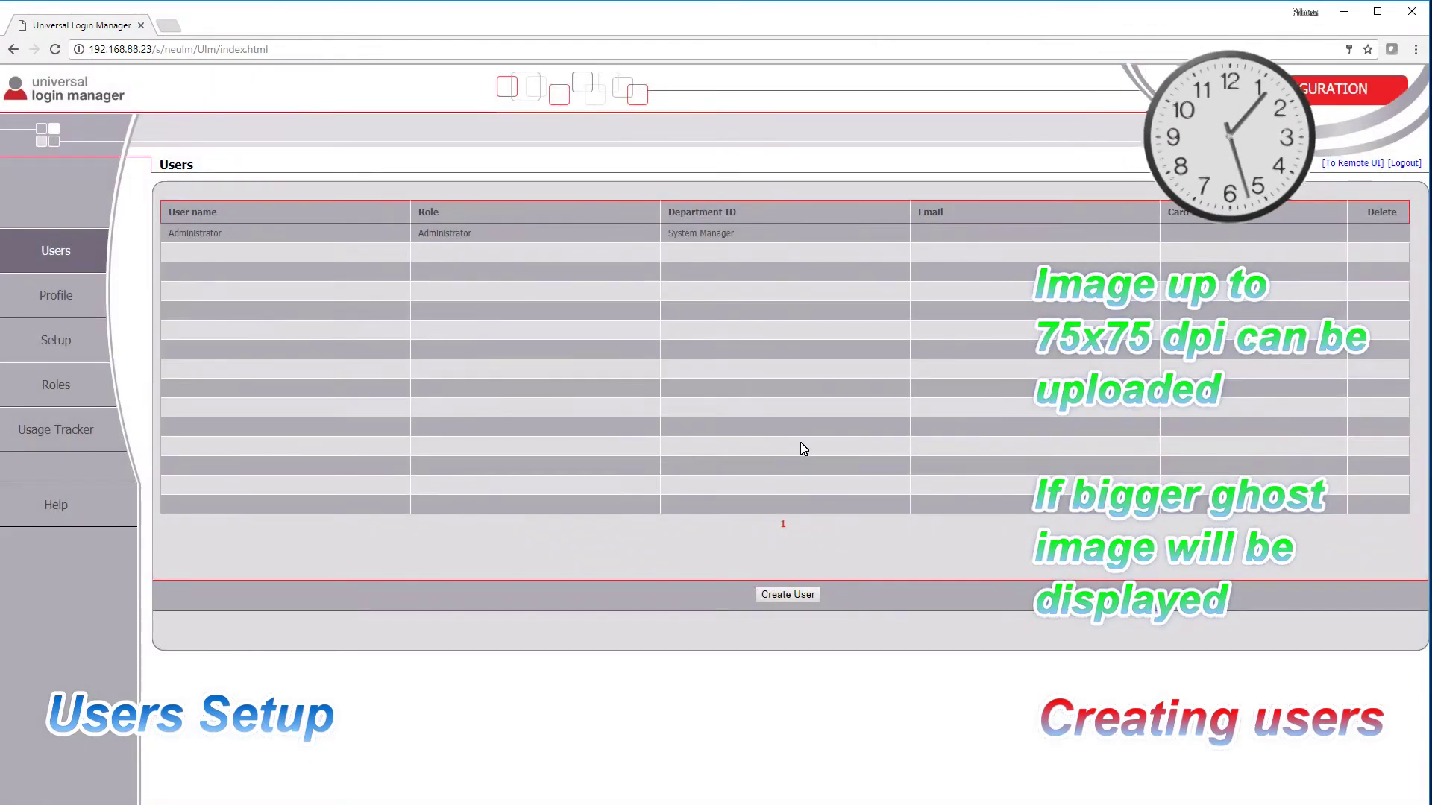
Step: Add a second user with a user name, PIN, password, e-mail and an ID image
click(788, 595)
text(Primoz)
key(Tab)
text(•••••)
key(Tab)
text(•••••)
key(Tab)
key(Tab)
text(••••••••••••••••)
key(Tab)
key(Tab)
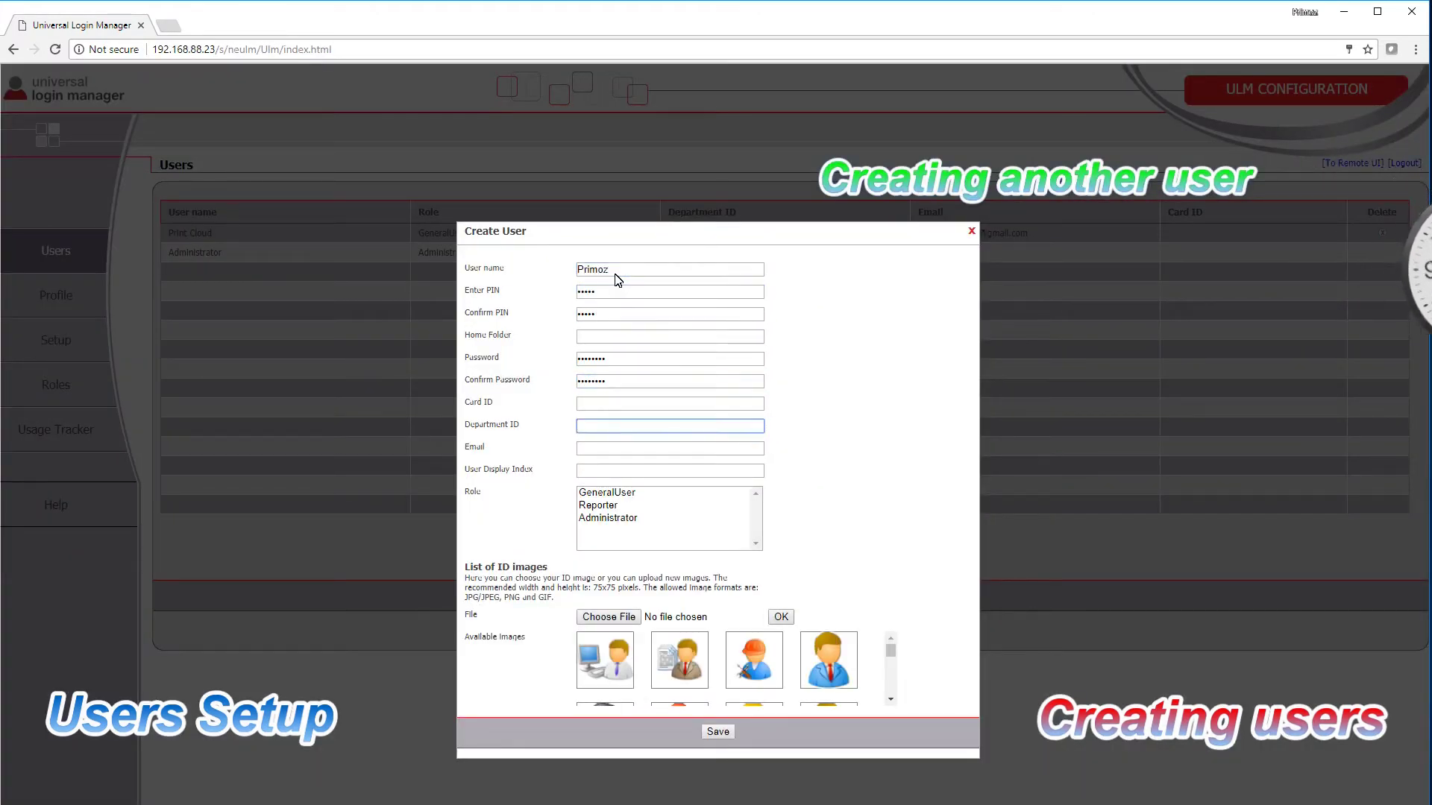
scroll(891, 672, down, 2)
click(754, 660)
scroll(820, 660, up, 2)
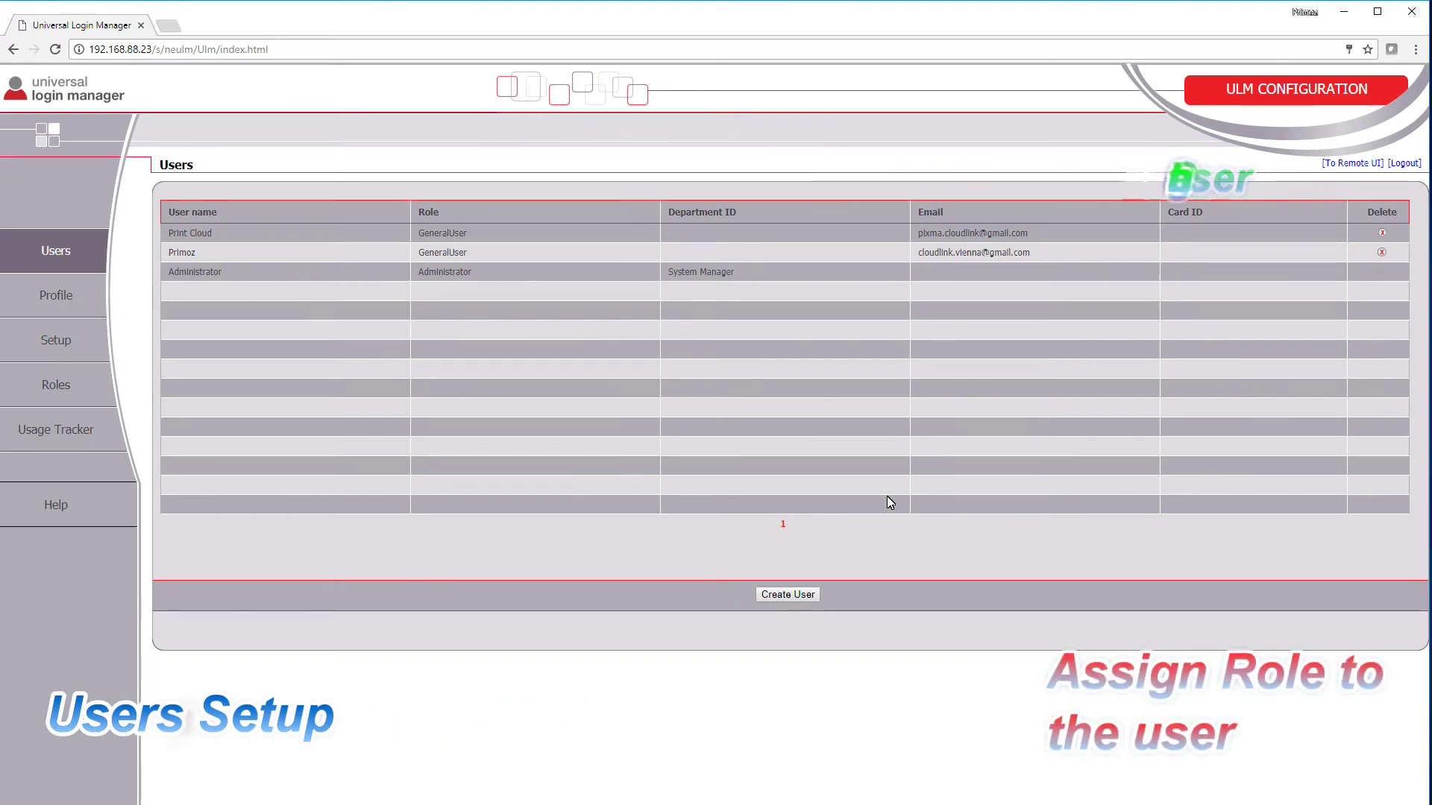
Step: Open the first GeneralUser account for editing and select the Reporter role
click(481, 237)
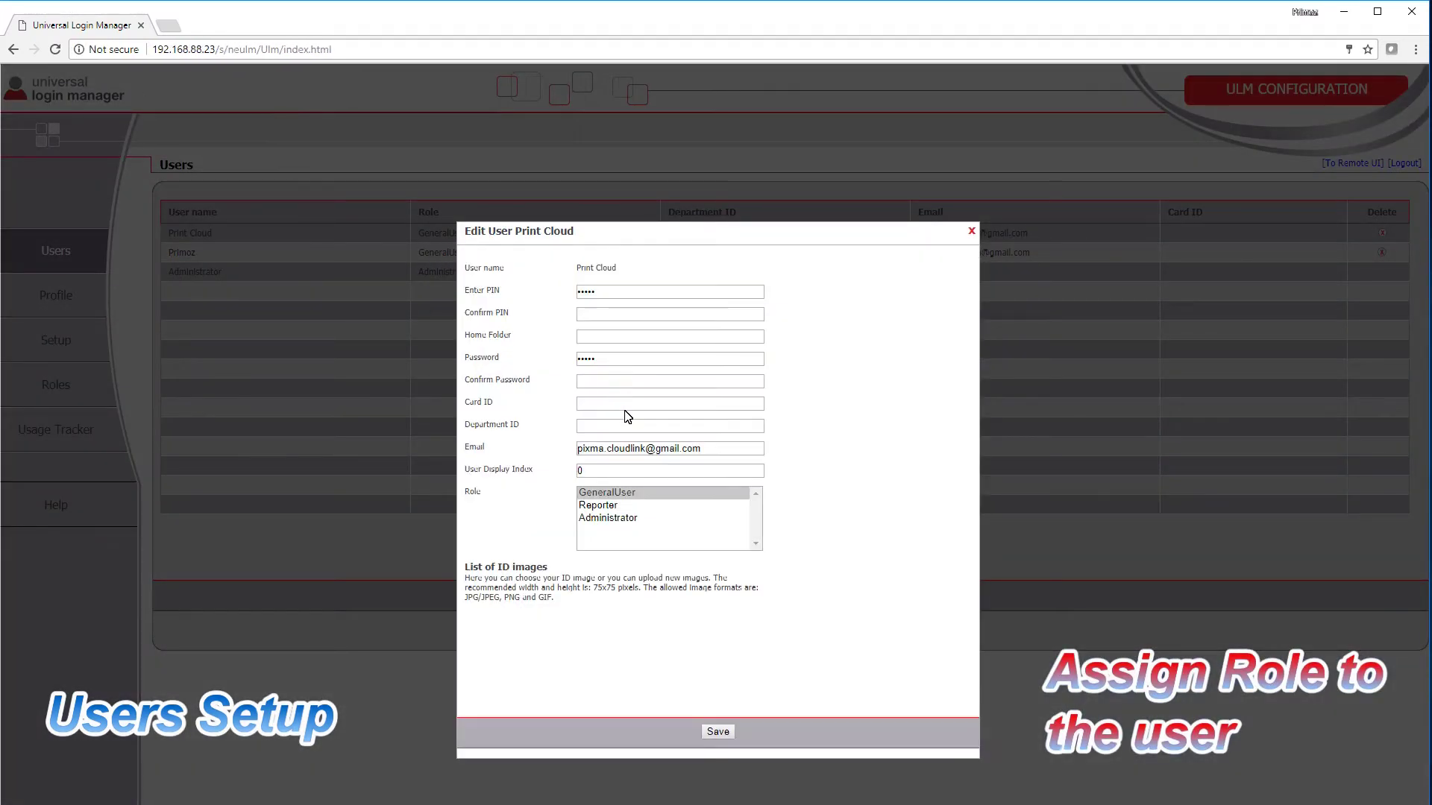
click(613, 506)
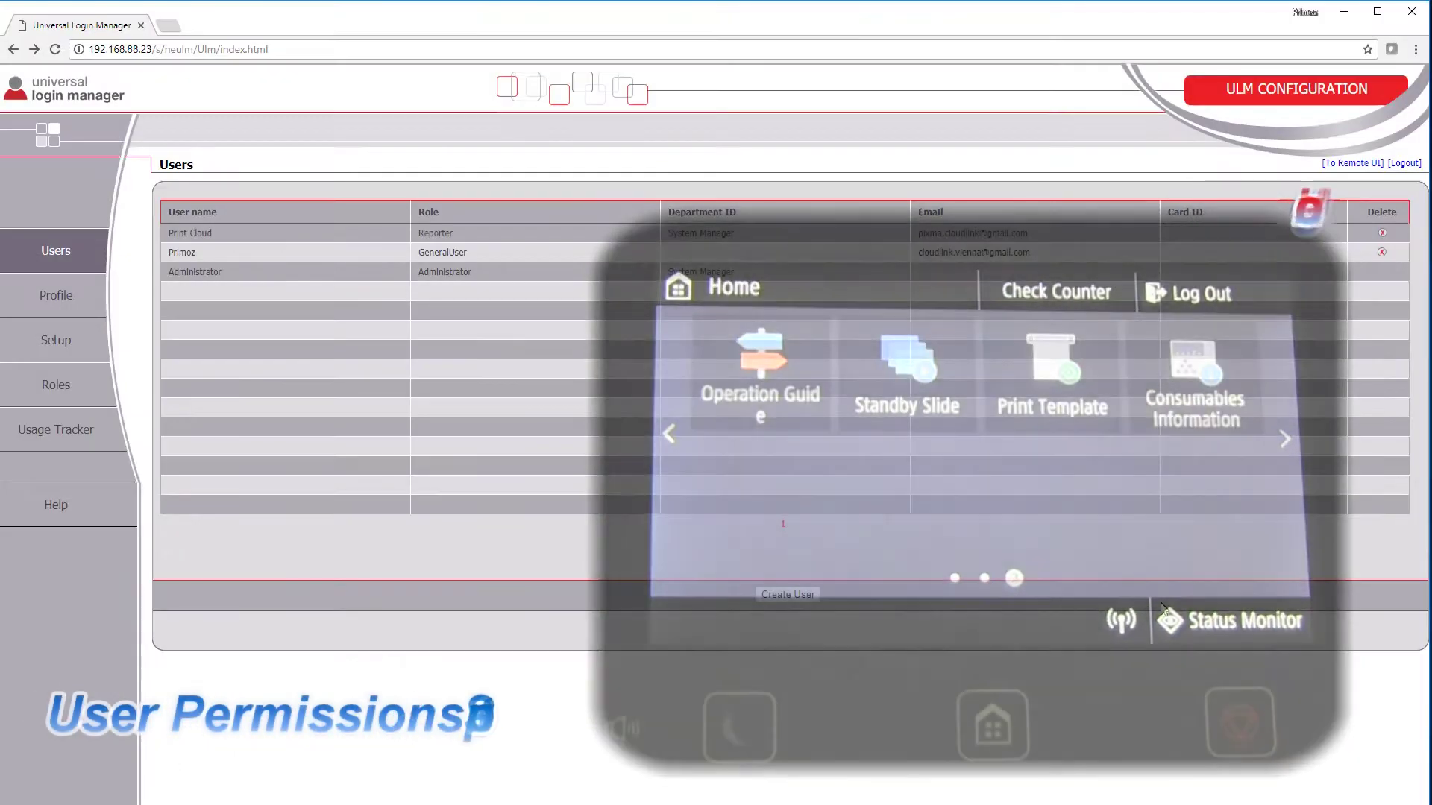
Step: Go to Settings/Registration > User Management > Department ID Management > Register New Department in Remote UI
click(1351, 164)
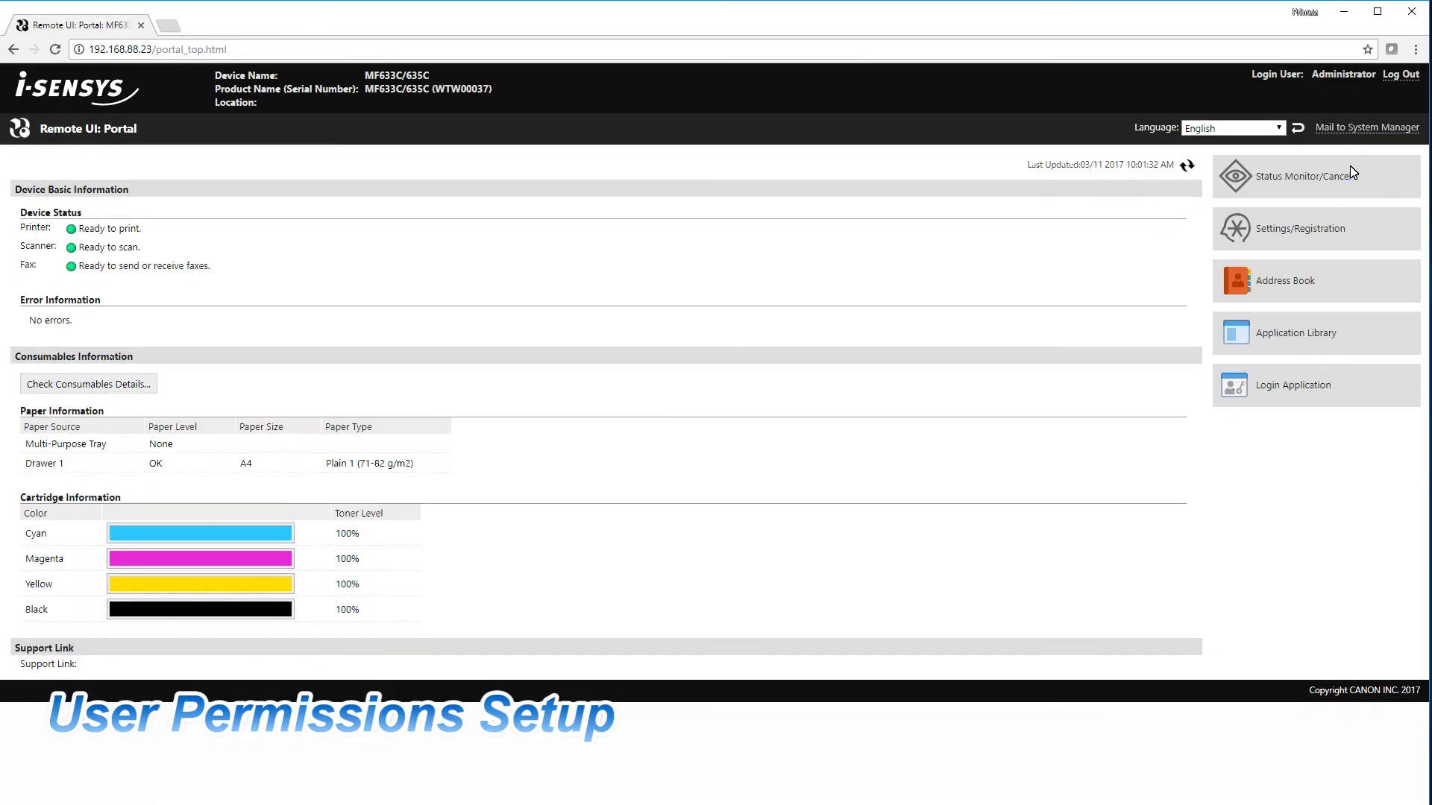
click(1291, 234)
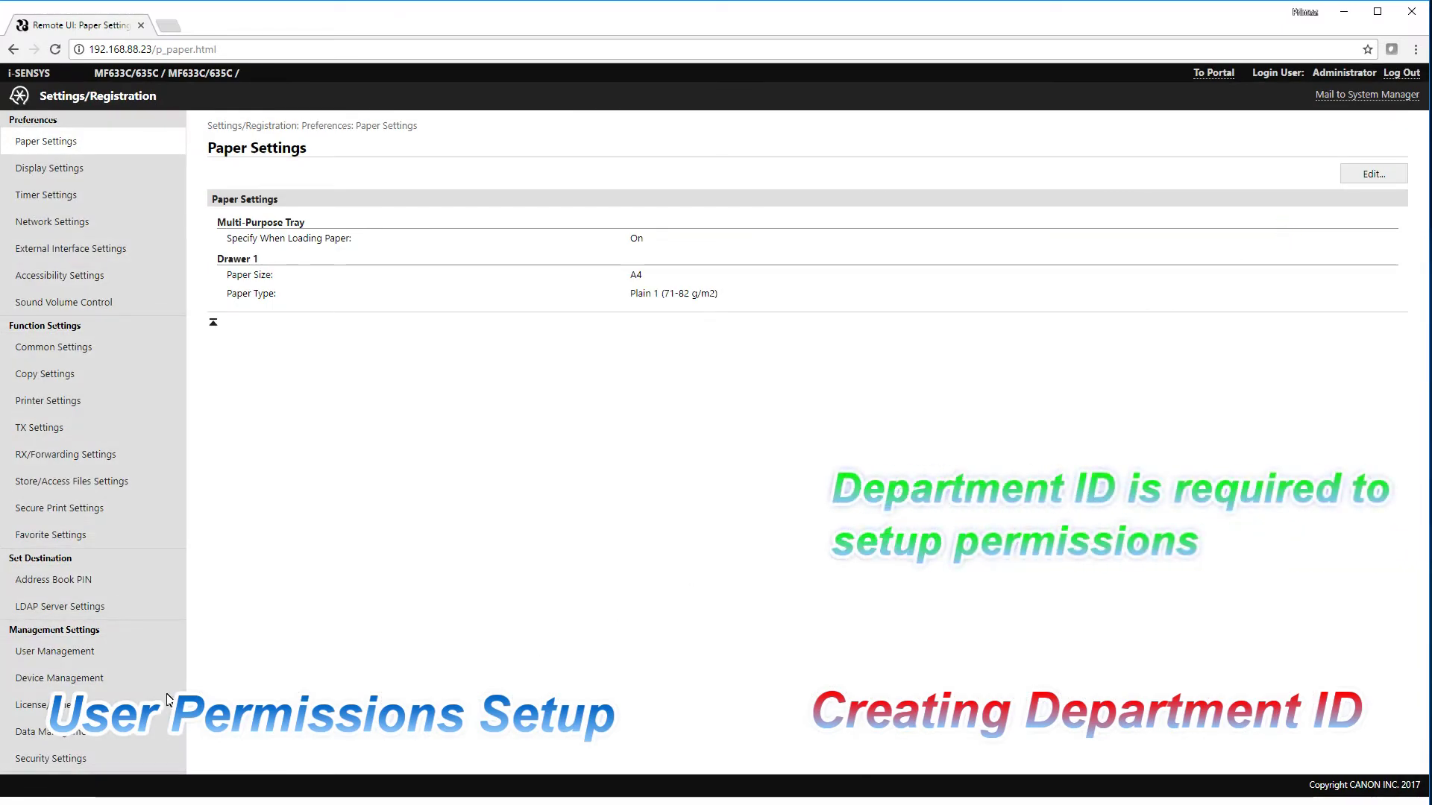
click(78, 656)
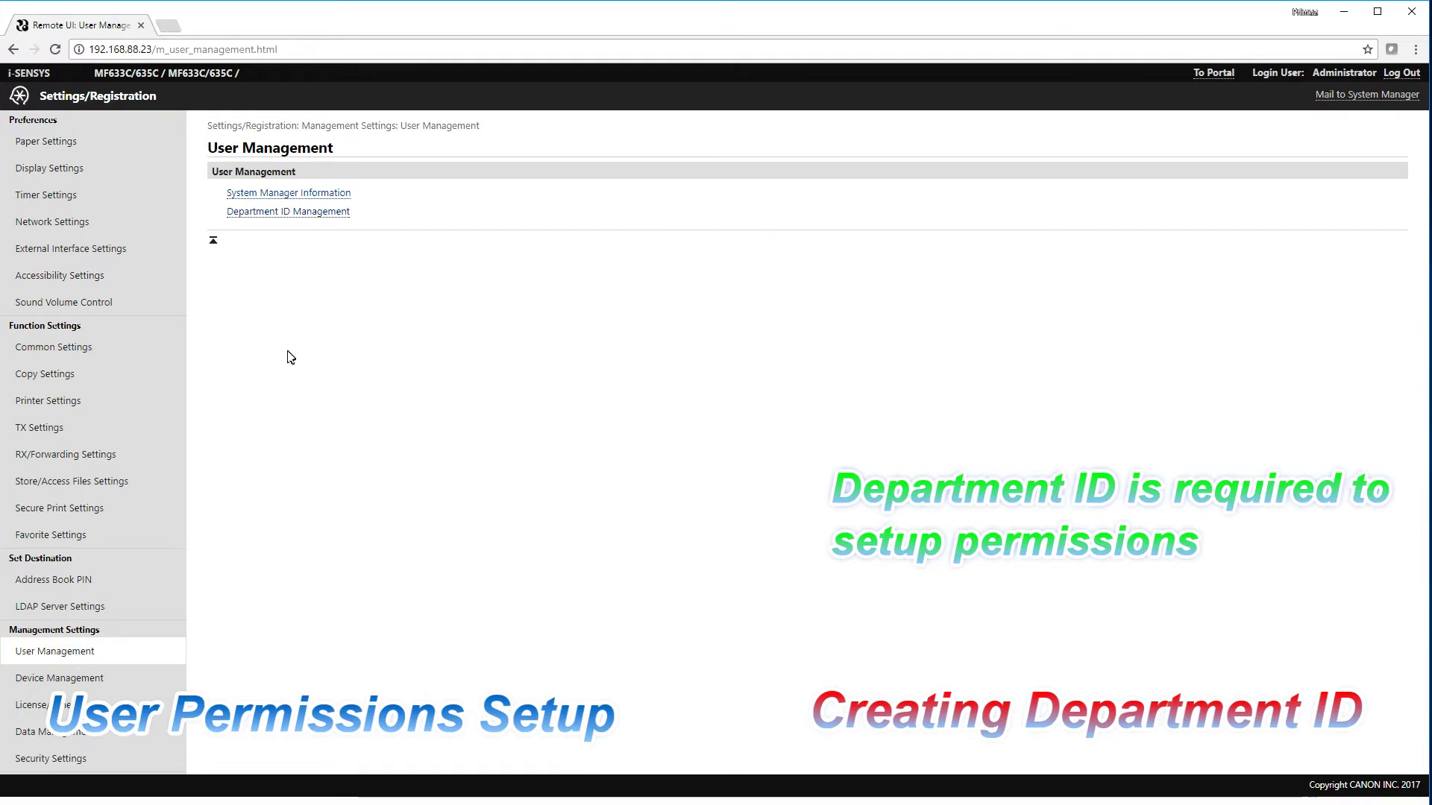
click(300, 215)
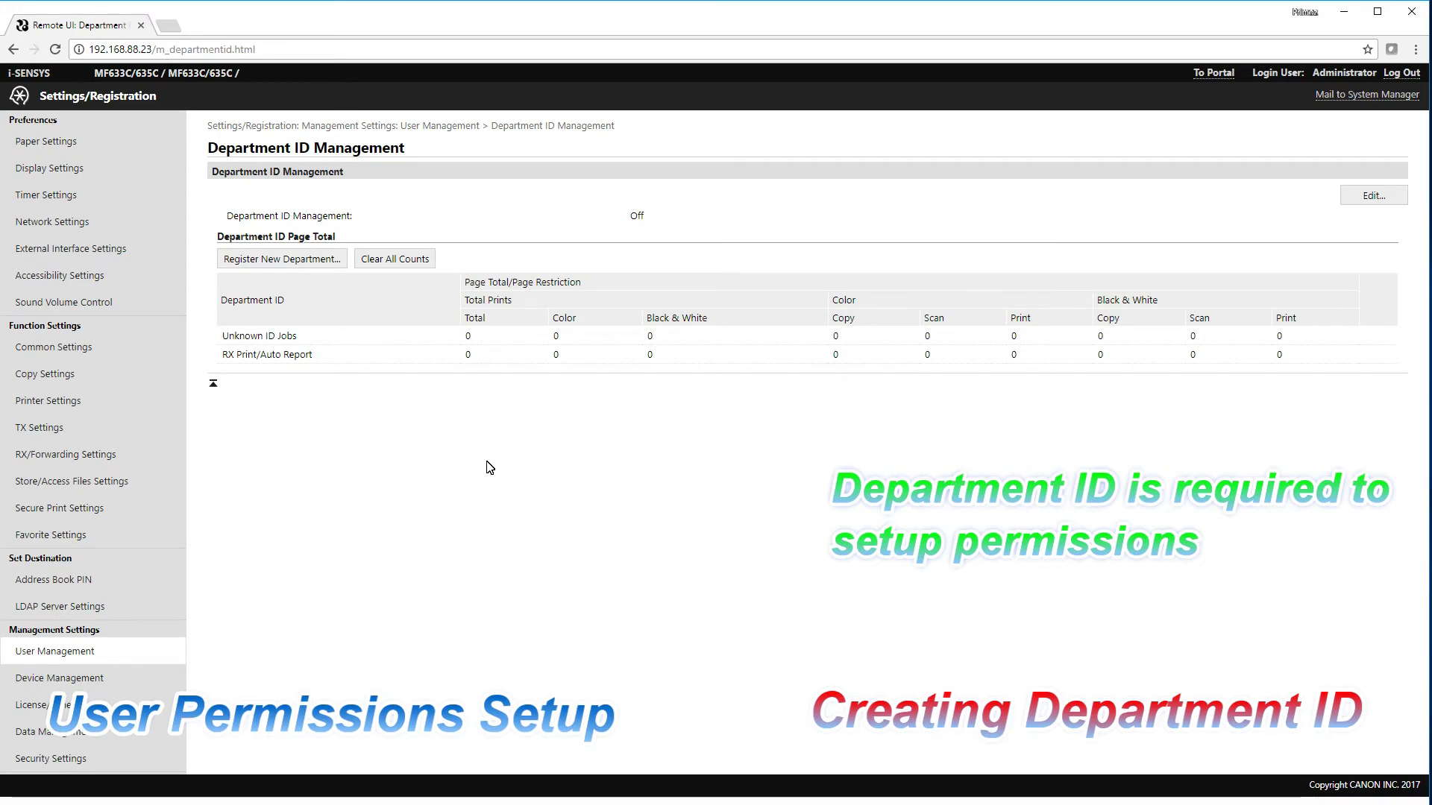
click(293, 262)
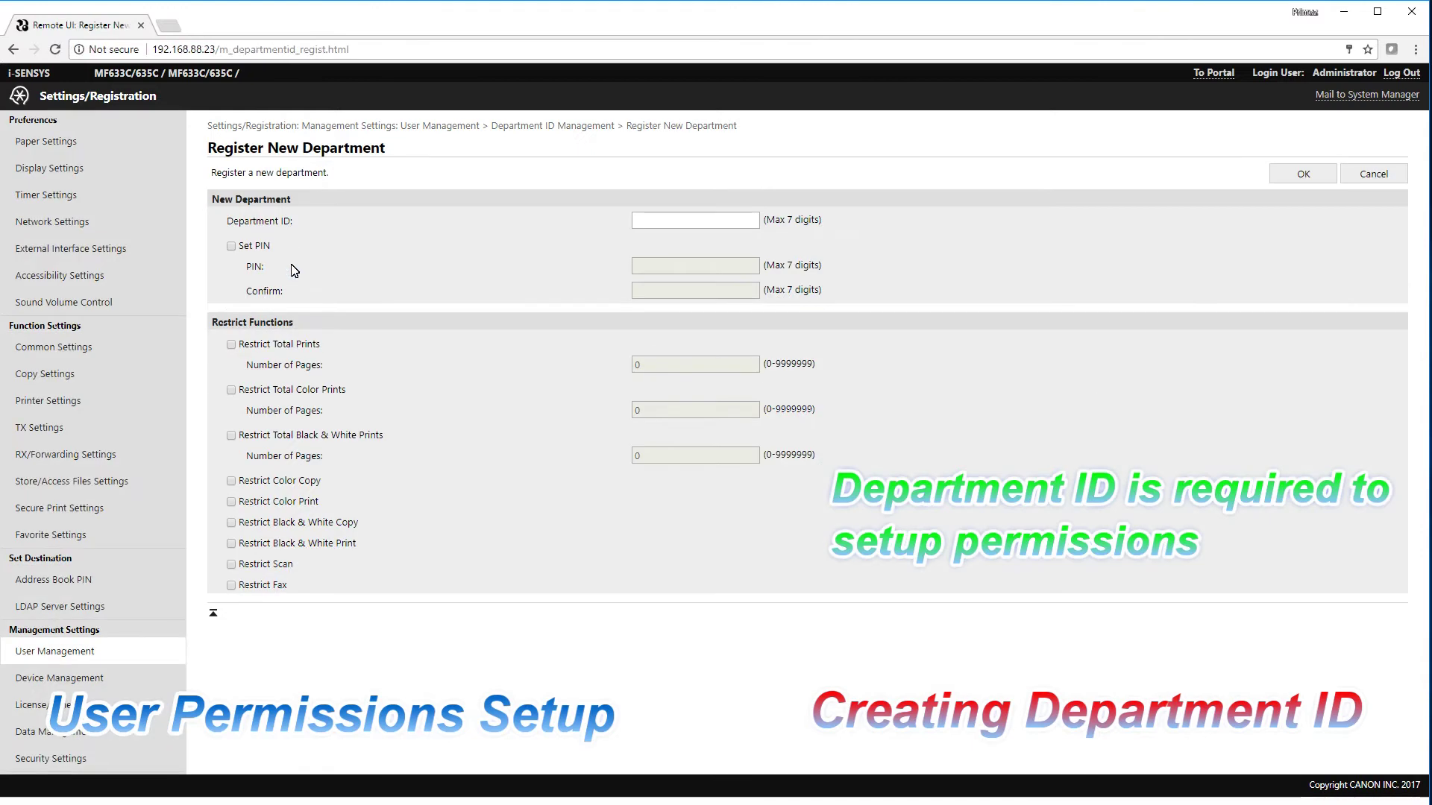
Step: Enter Department ID 1, enable and confirm a department PIN, and save the department
click(696, 223)
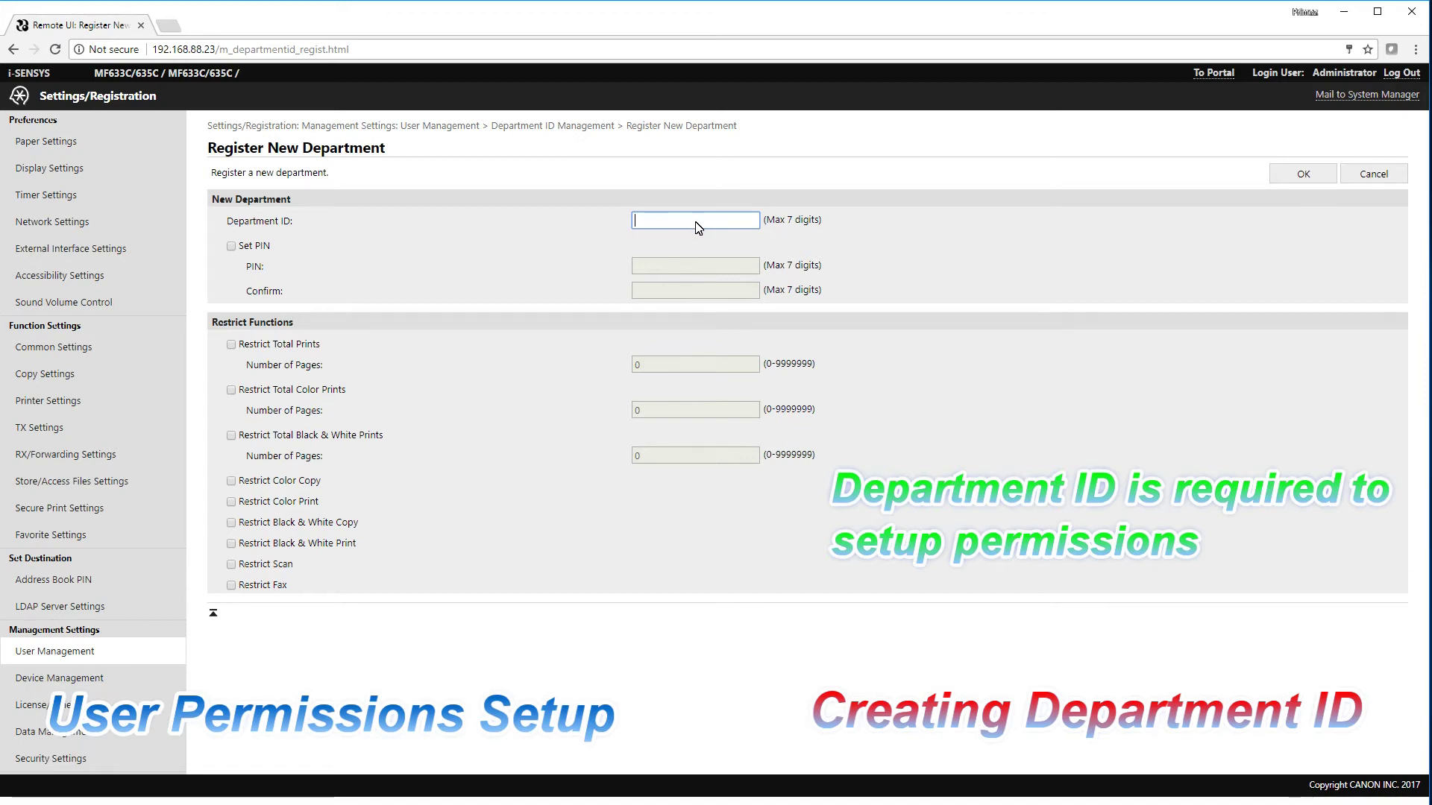
text(1)
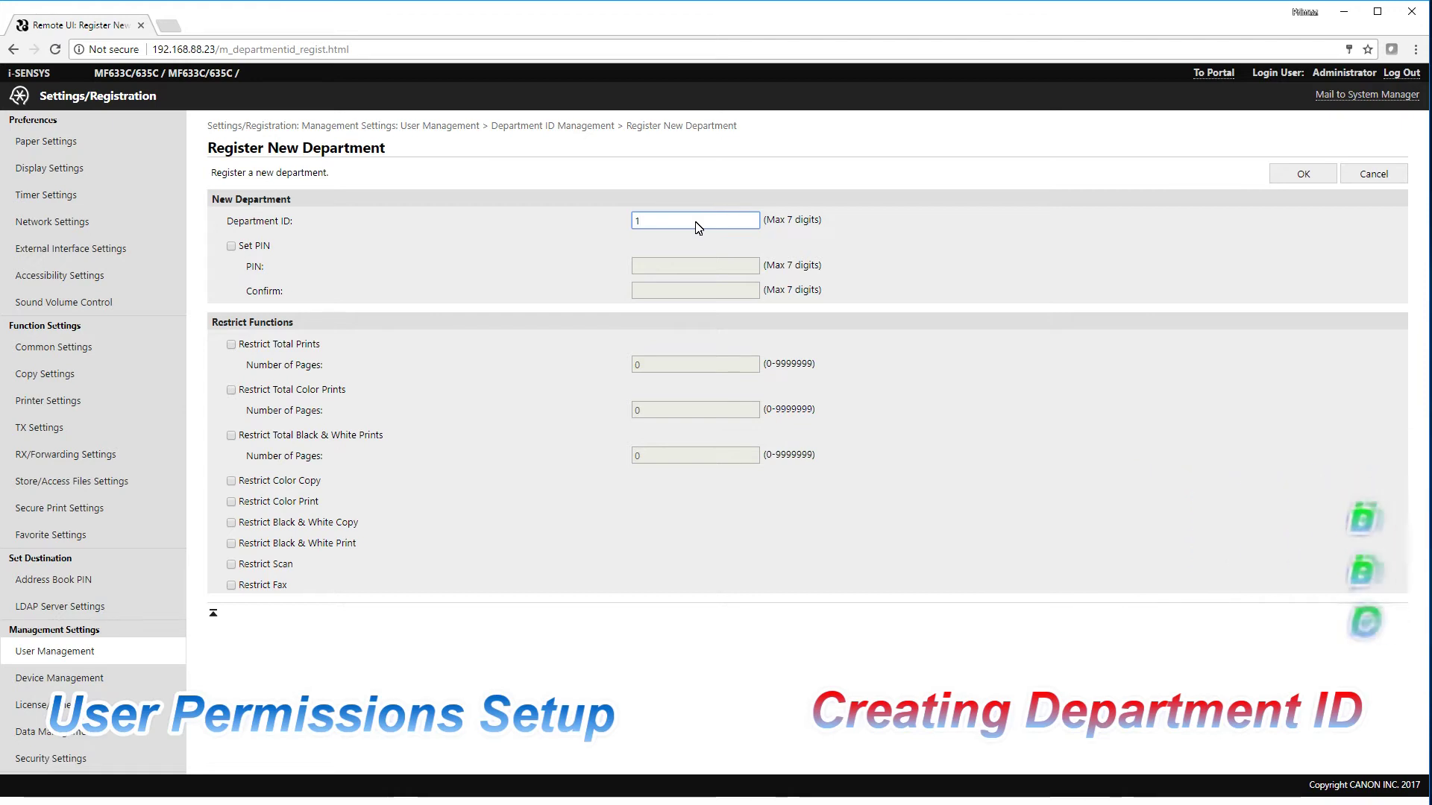
click(231, 245)
click(656, 266)
text(123)
click(665, 291)
text(123)
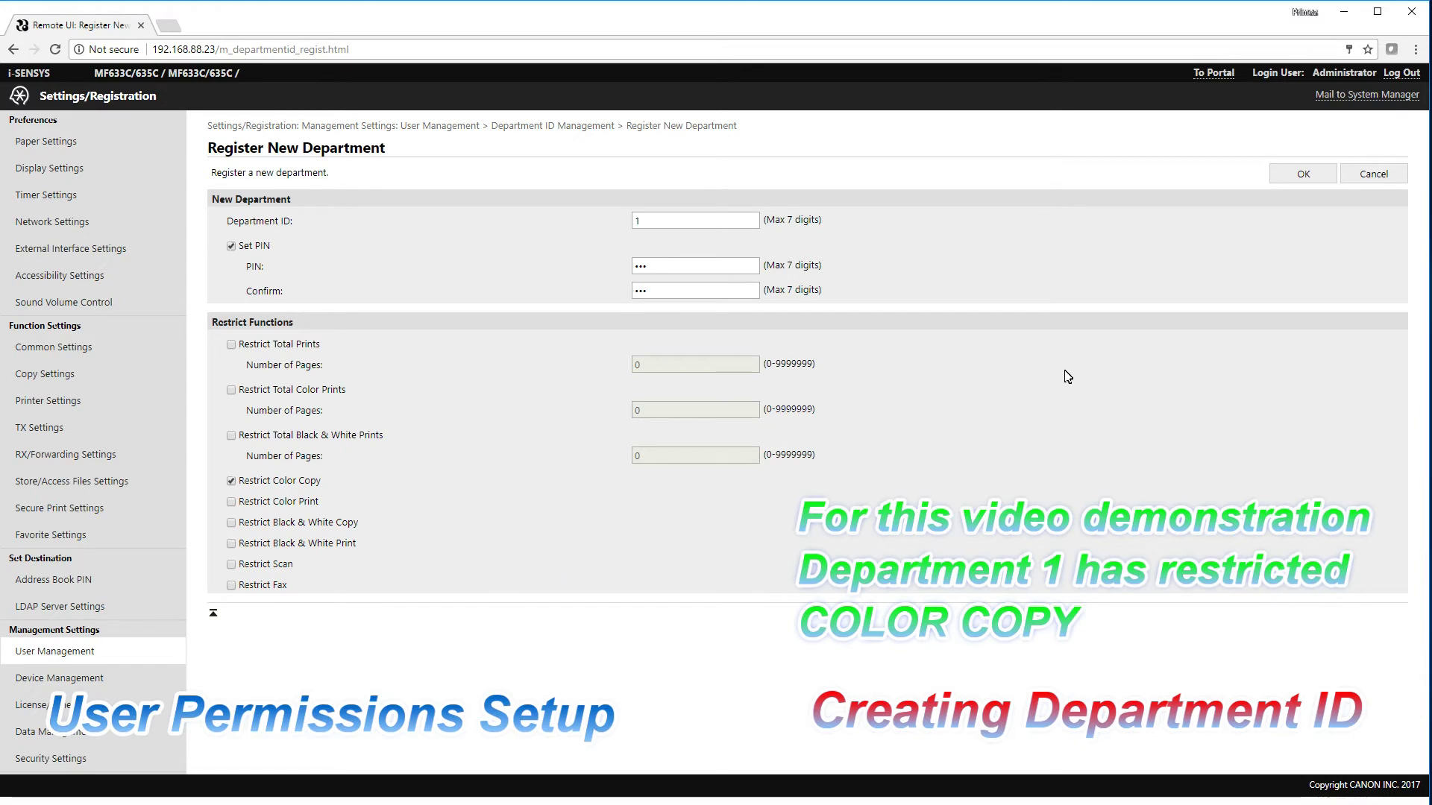
click(1304, 175)
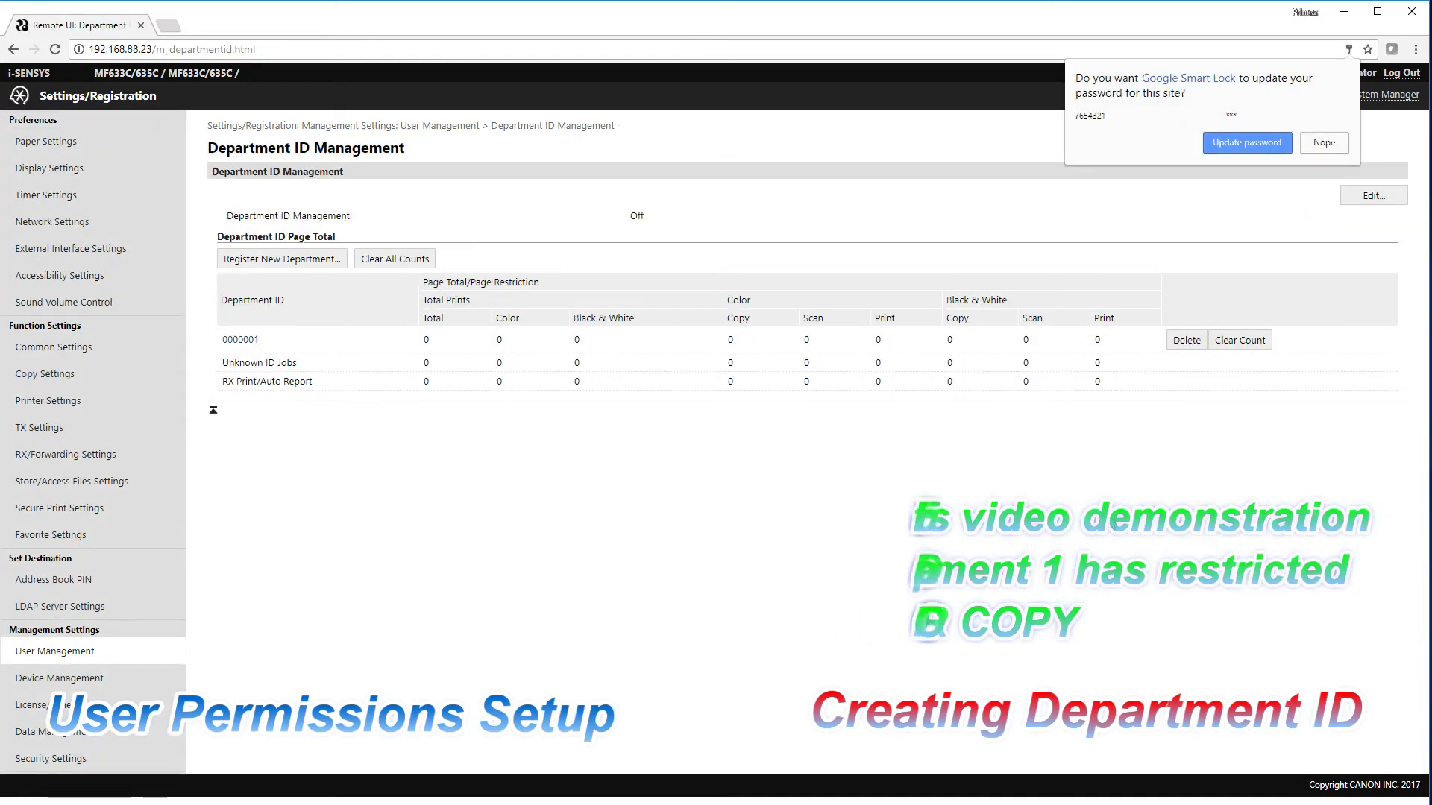
Step: Switch Department ID Management on, allowing unknown-ID print/scan jobs and B&W copies, then go back to the portal
click(1326, 142)
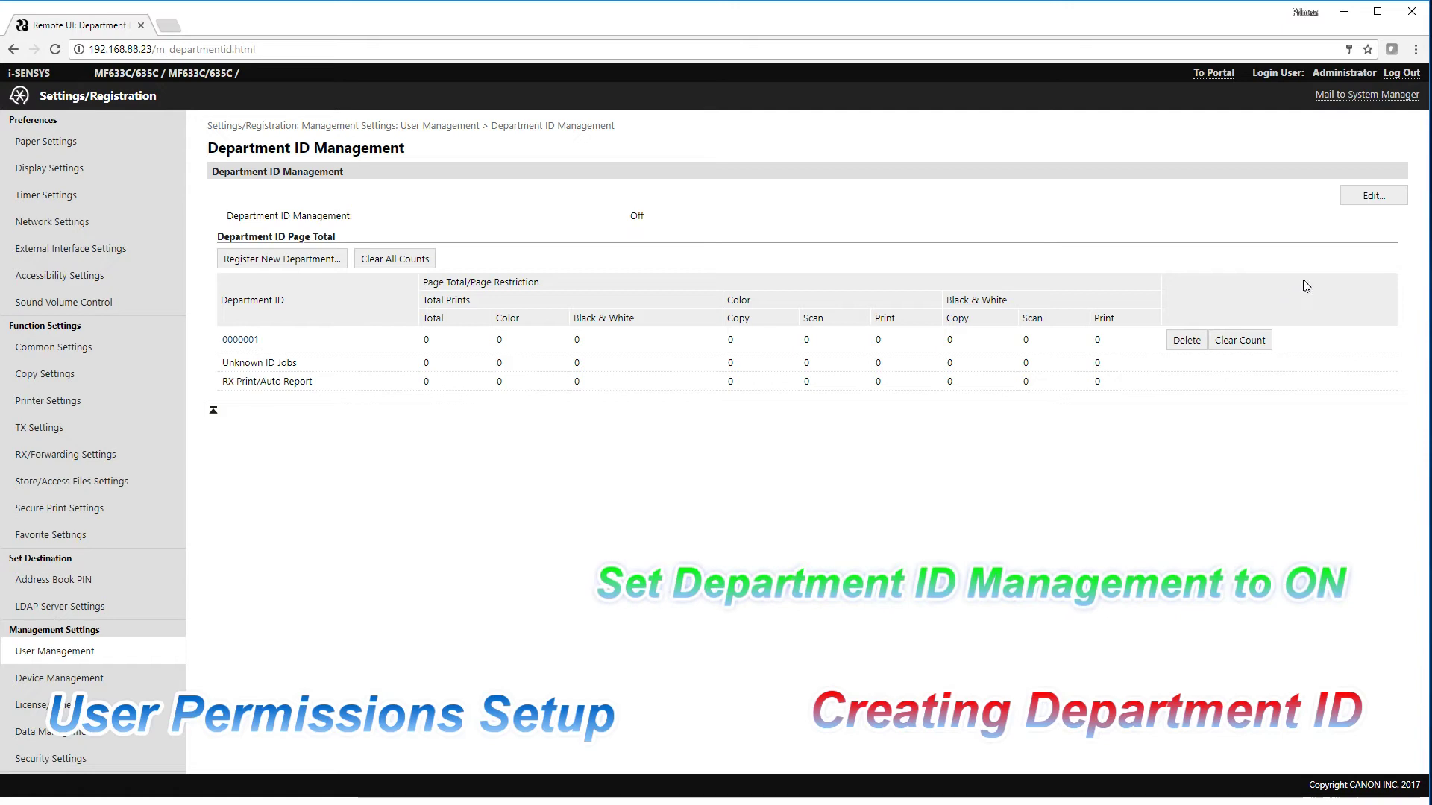
click(1377, 198)
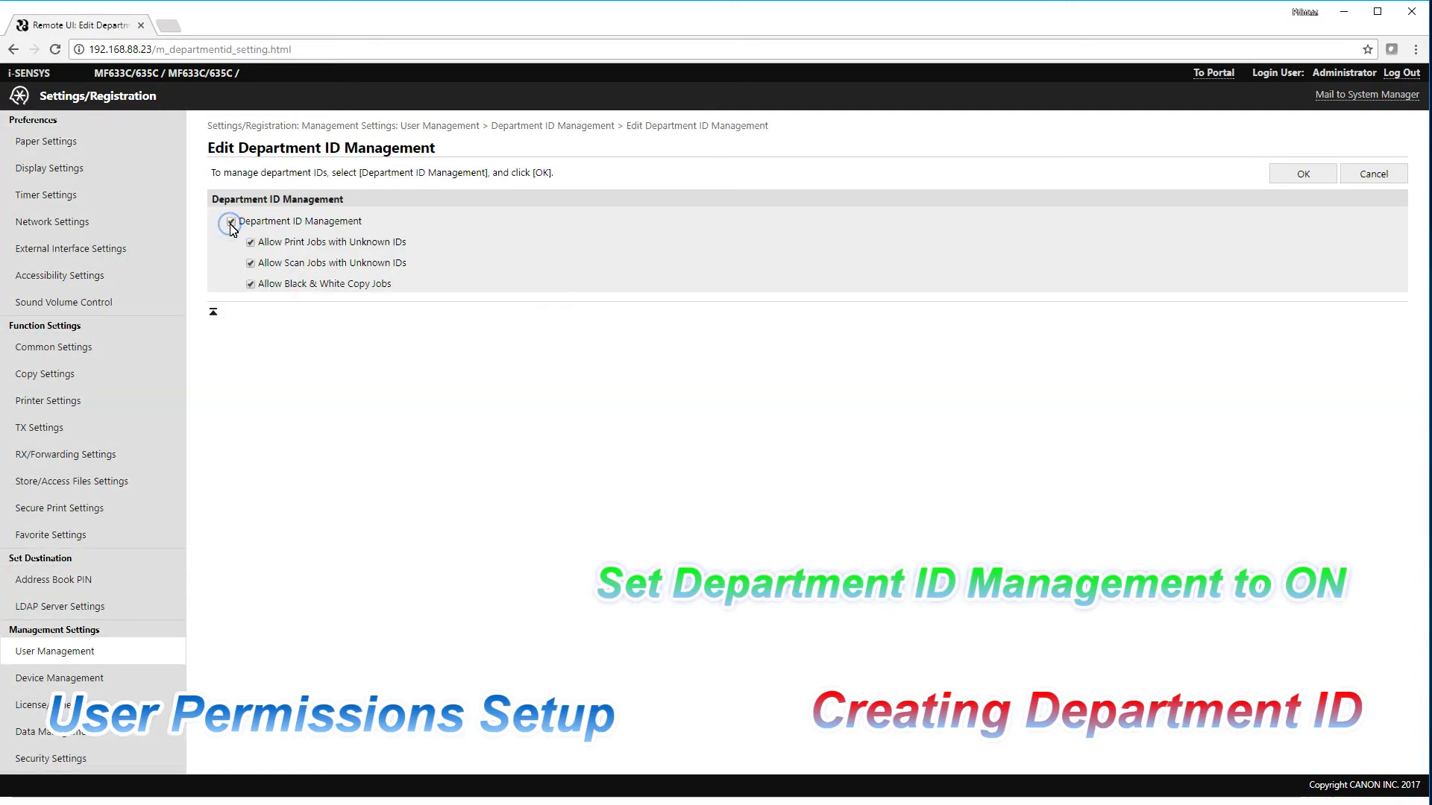
click(1294, 177)
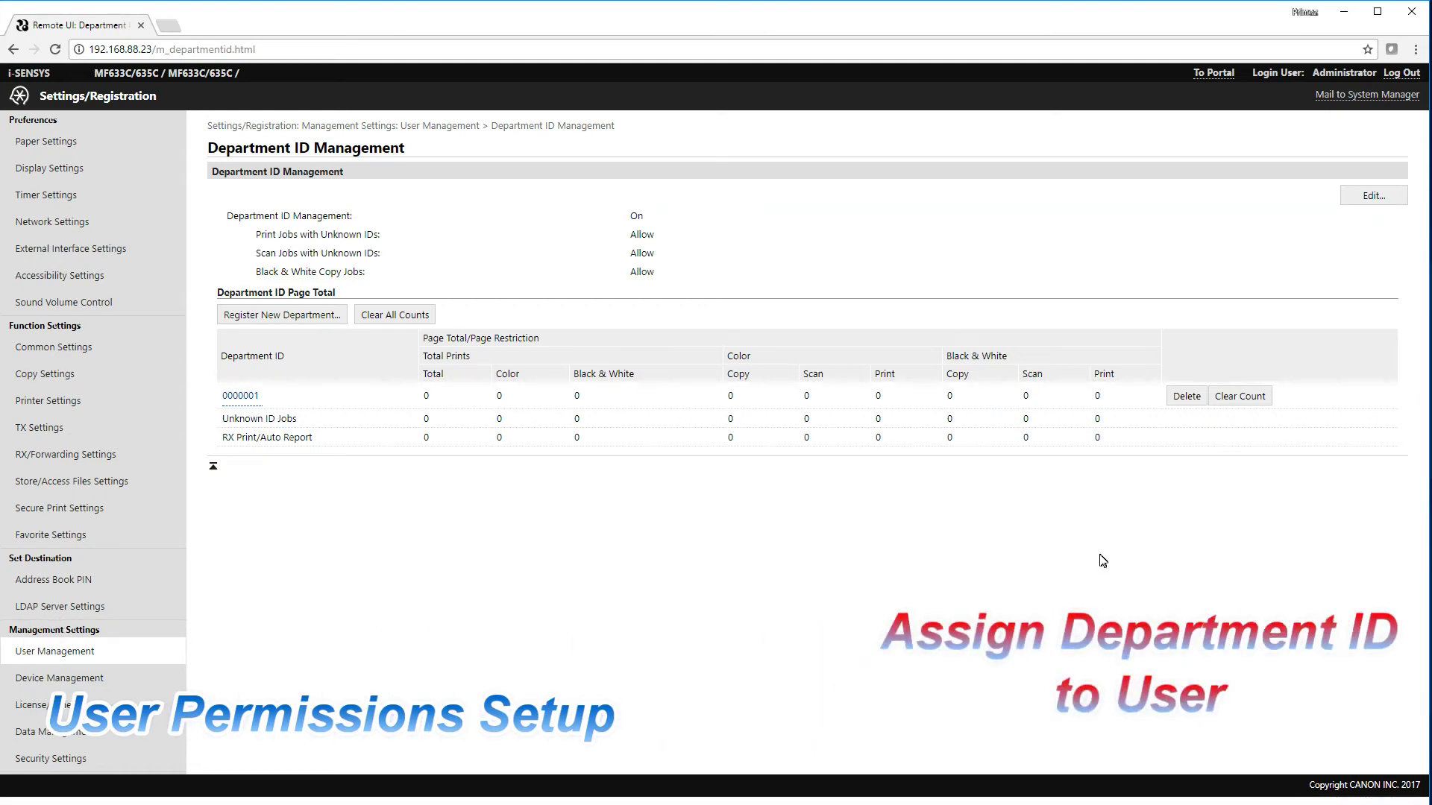
click(1210, 75)
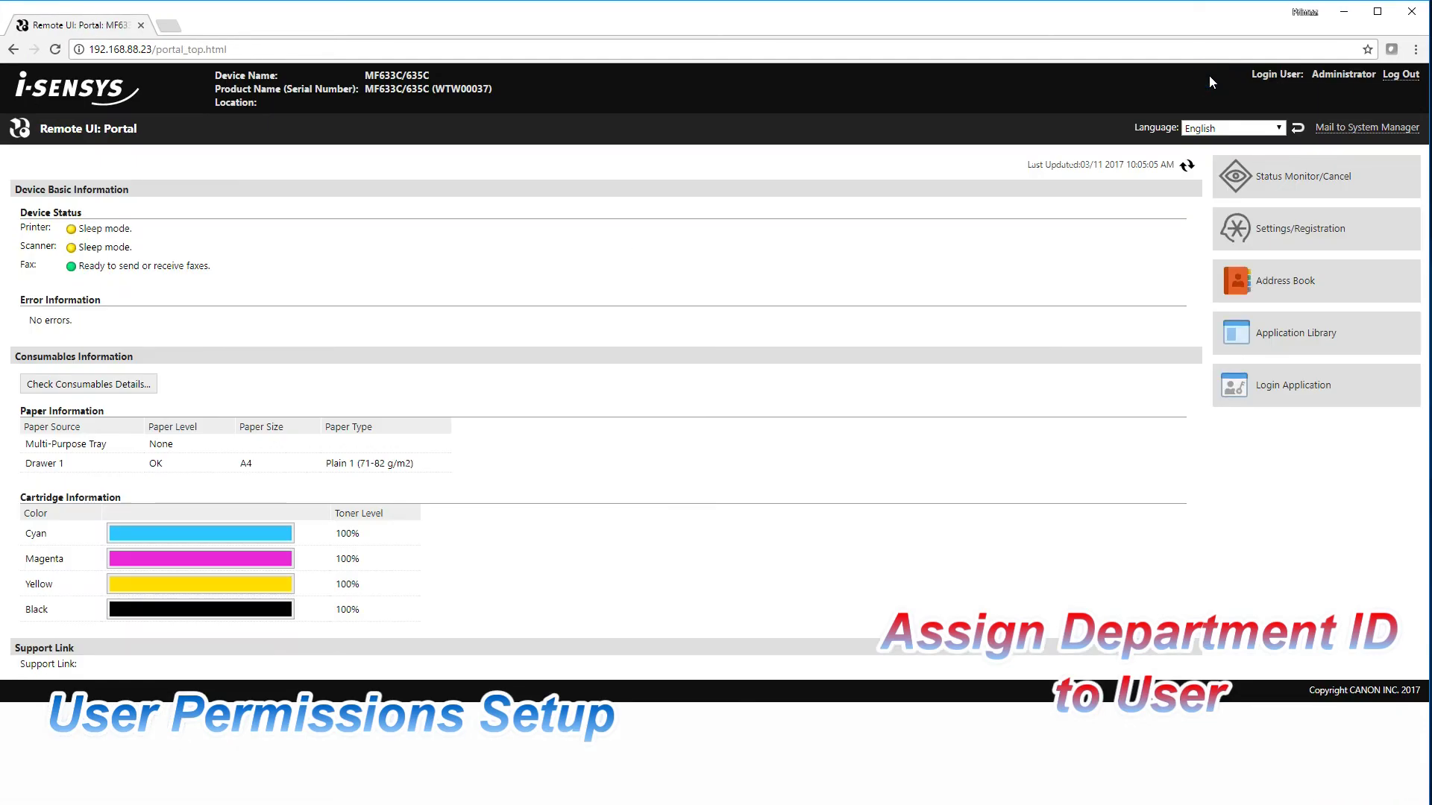
Step: Open Login Application from the Remote UI portal to reach the ULM Users list
click(1290, 394)
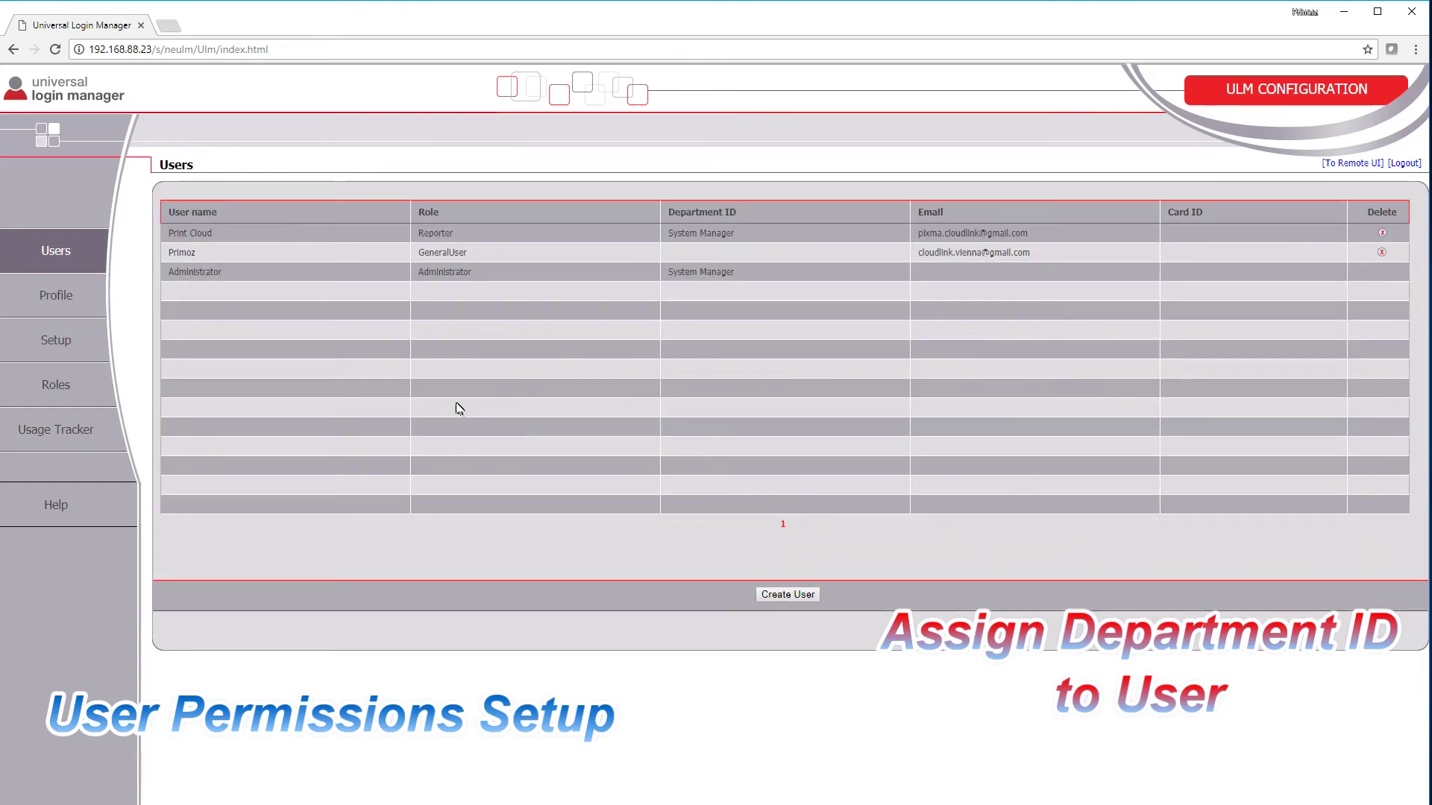
Step: Set the second user's Department ID to 1 and save
click(190, 252)
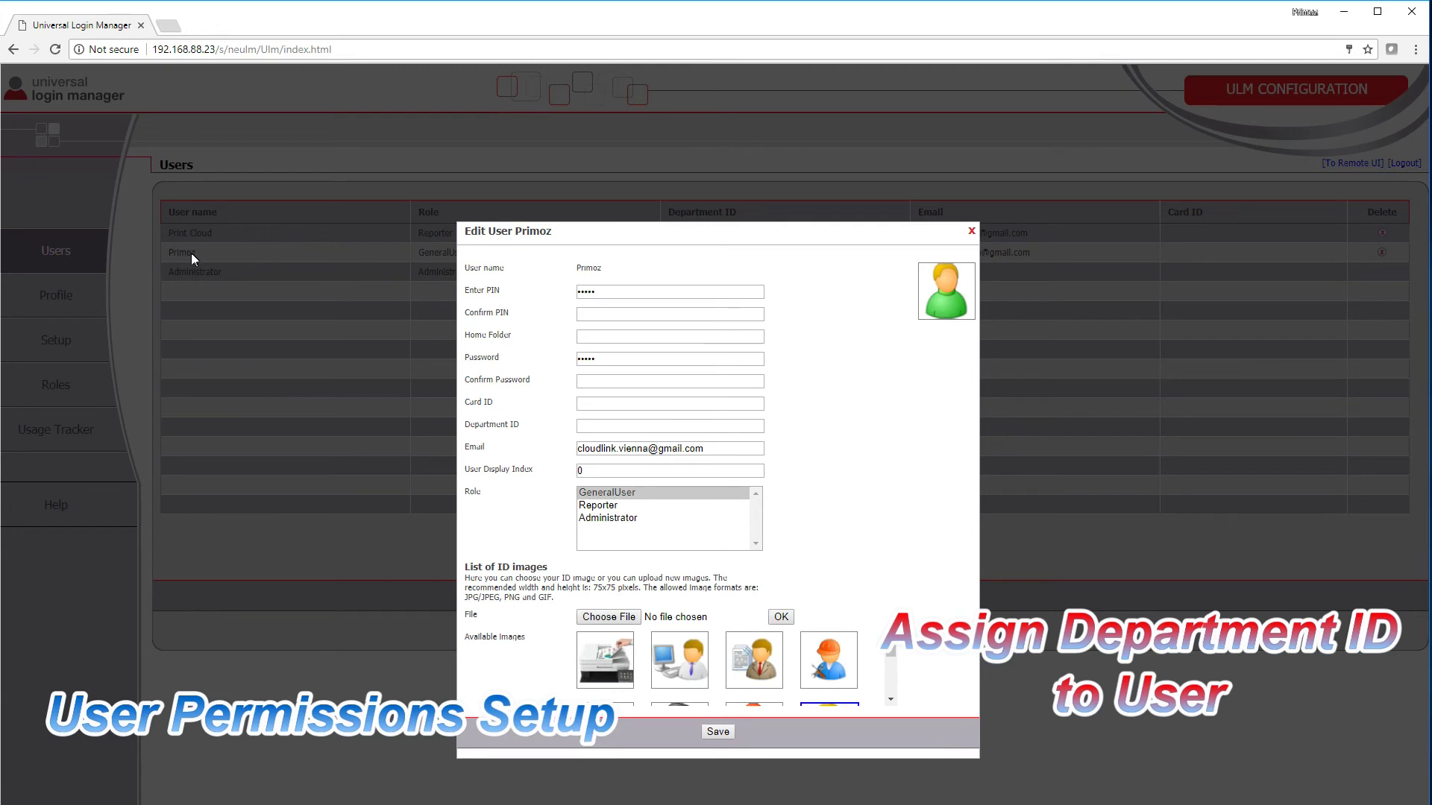
click(601, 429)
click(718, 733)
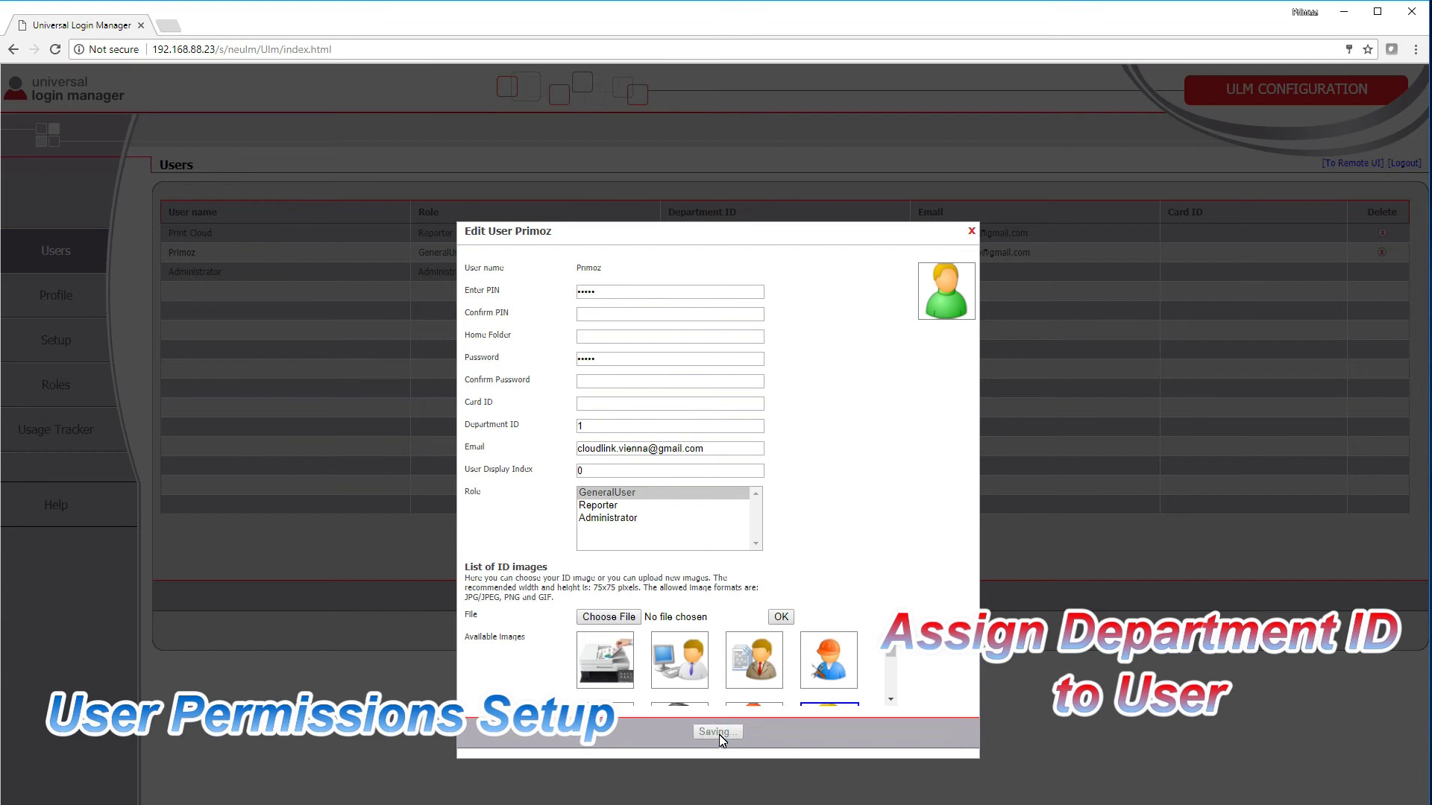